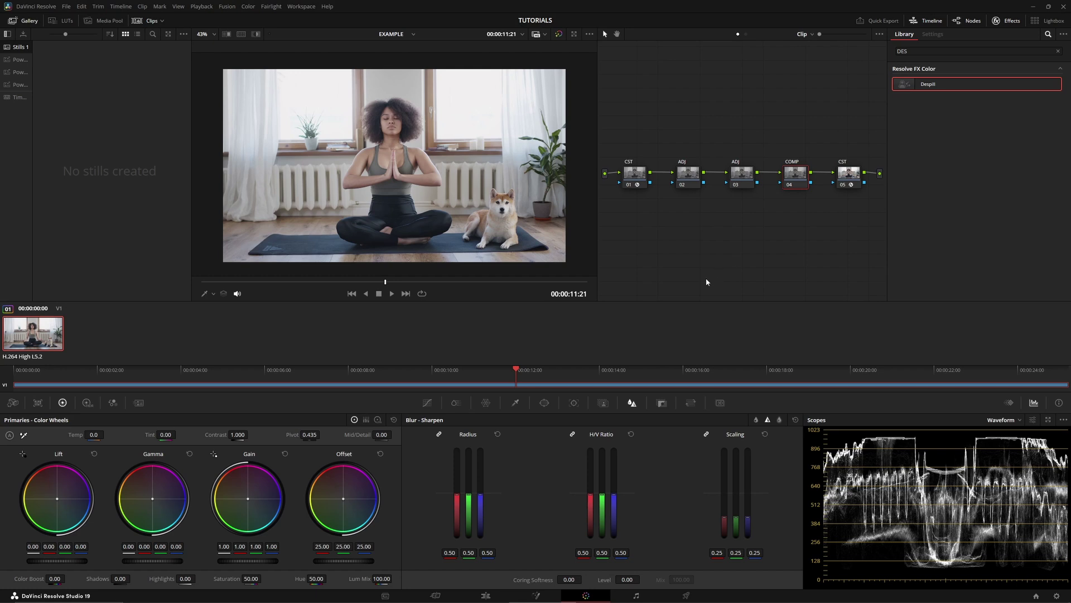
# Switch the COMP node 04's composite mode to Screen.
pyautogui.rightClick(796, 170)
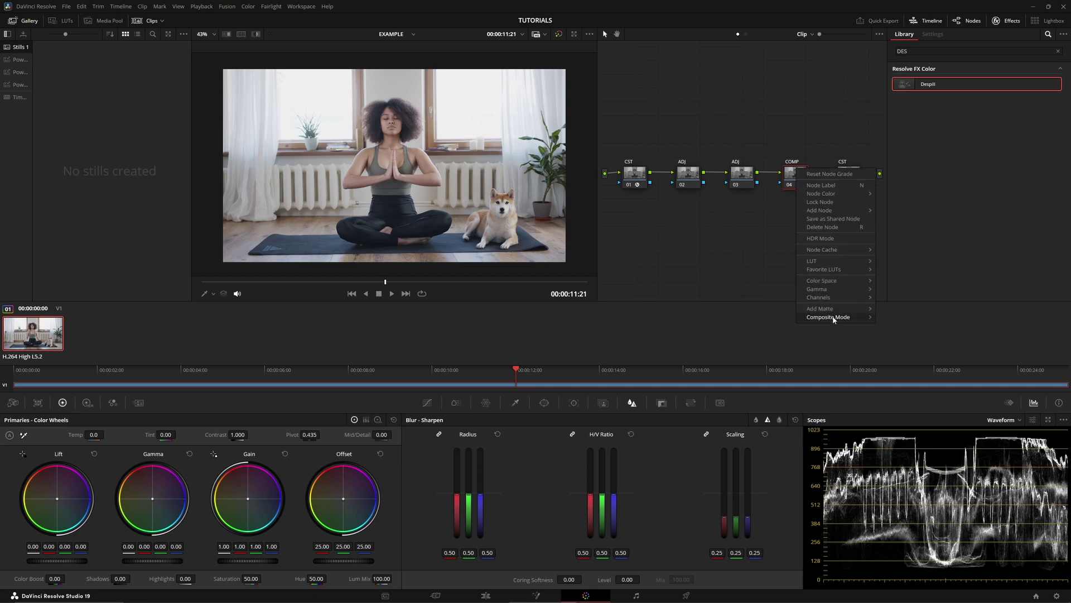
pyautogui.moveTo(826, 318)
pyautogui.click(898, 512)
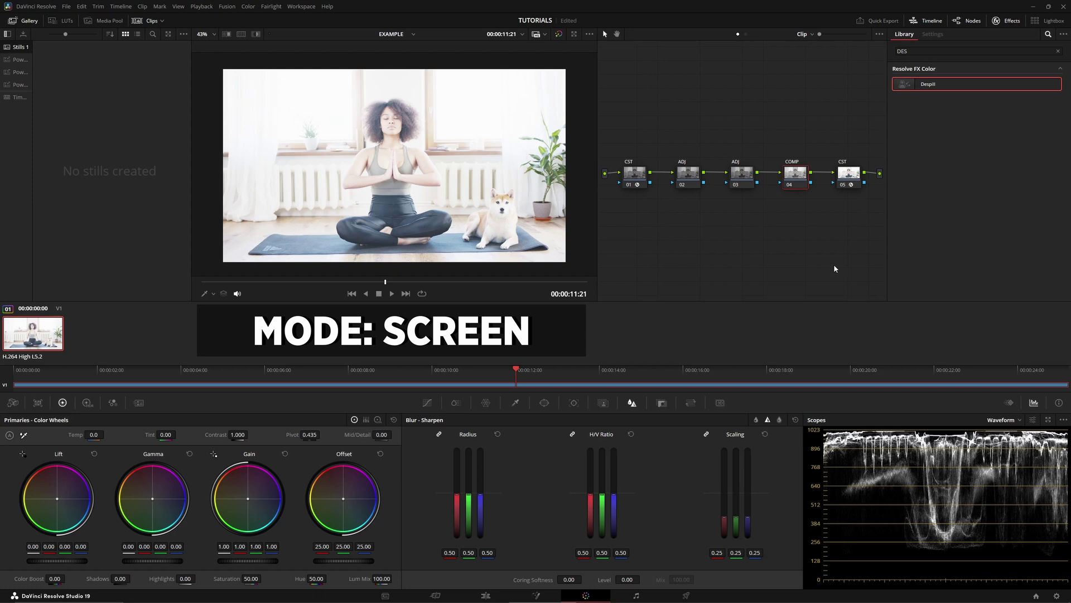
# Set the COMP node's Key Output Gain to 0.250 in the Key palette.
pyautogui.click(662, 403)
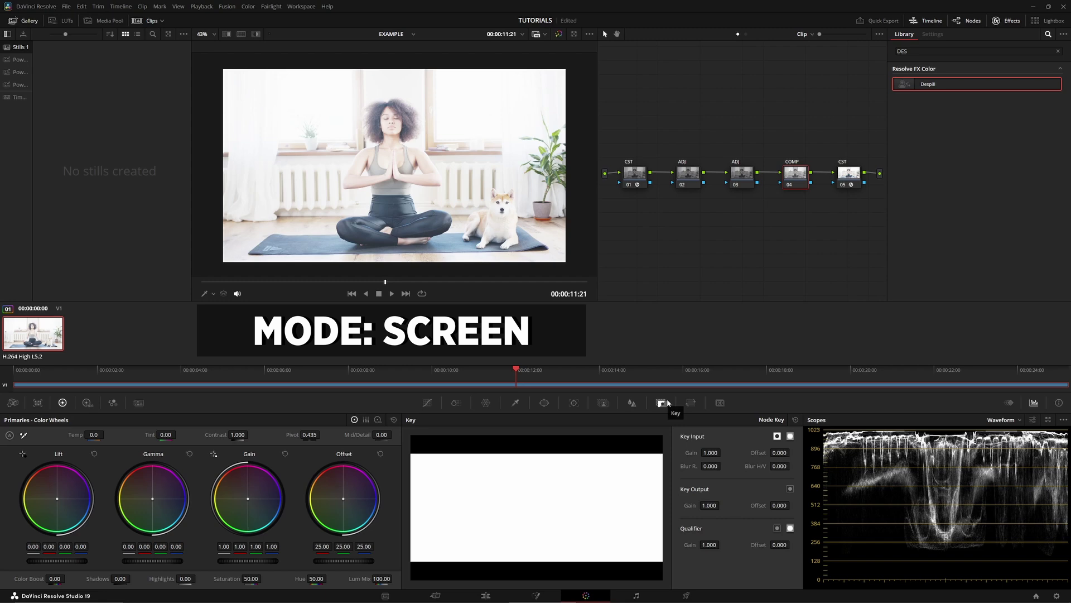
pyautogui.moveTo(727, 510); pyautogui.dragTo(698, 505)
pyautogui.doubleClick(702, 505)
pyautogui.write('0.25')
pyautogui.press('Return')
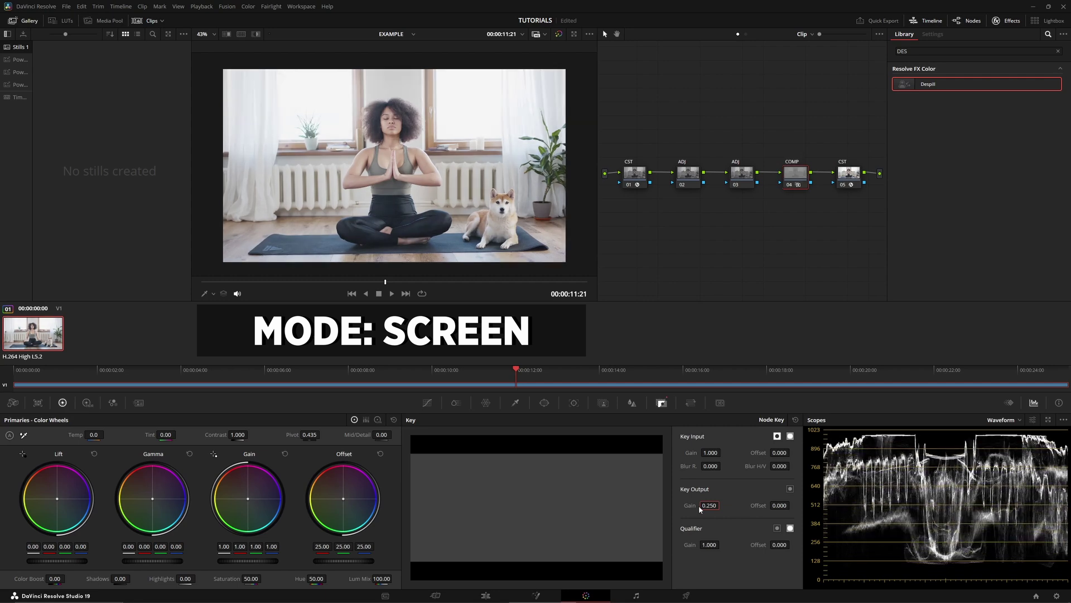
pyautogui.click(632, 403)
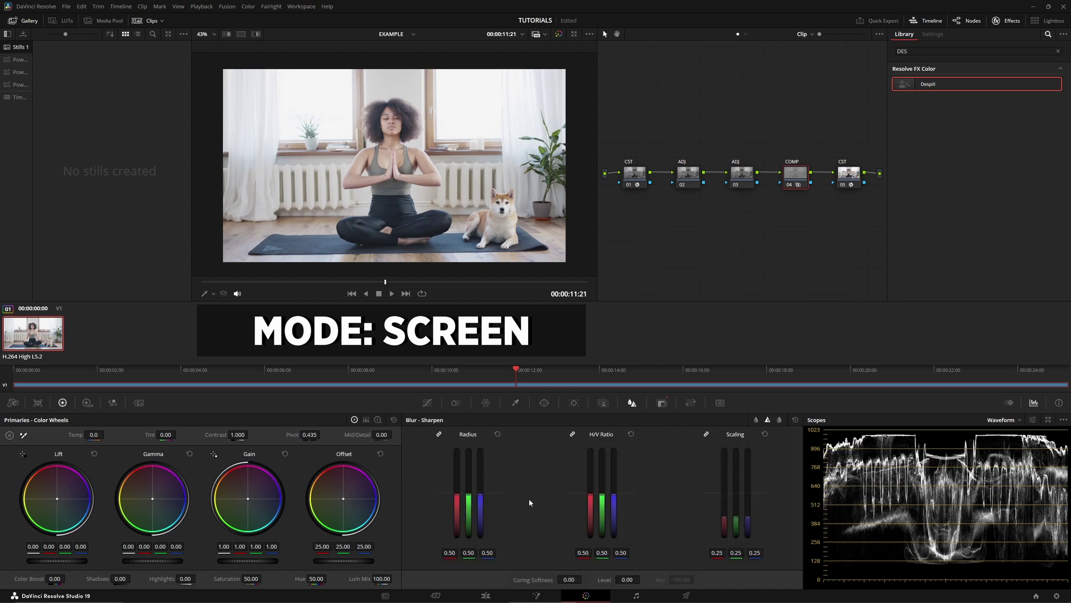
# Give the COMP node a 2.00 blur radius and nudge Key Output Gain to 0.298.
pyautogui.moveTo(473, 551); pyautogui.dragTo(502, 502)
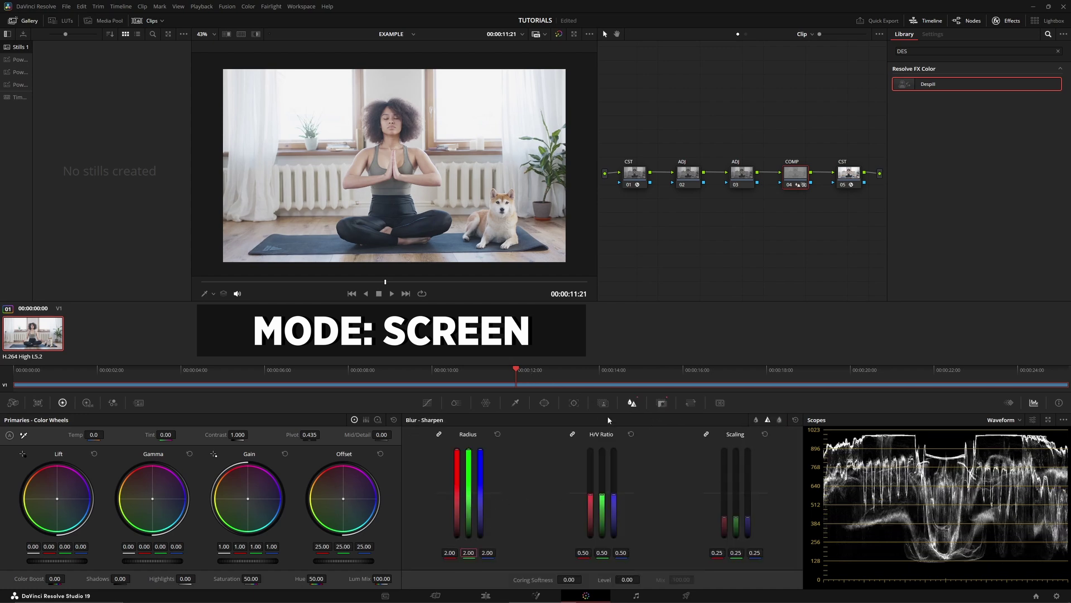
pyautogui.click(662, 402)
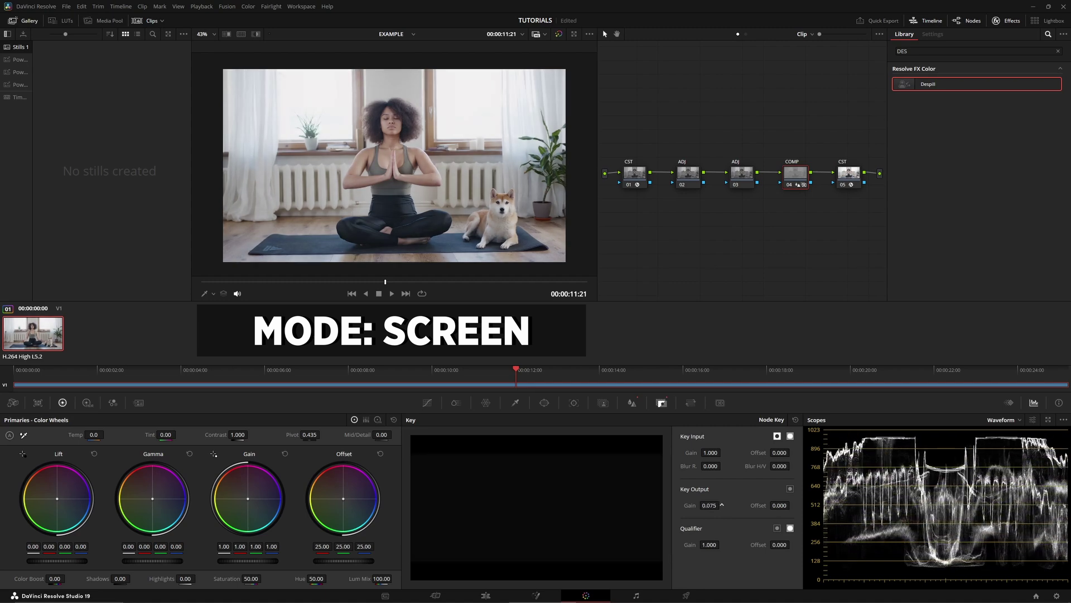
pyautogui.moveTo(722, 504); pyautogui.dragTo(722, 505)
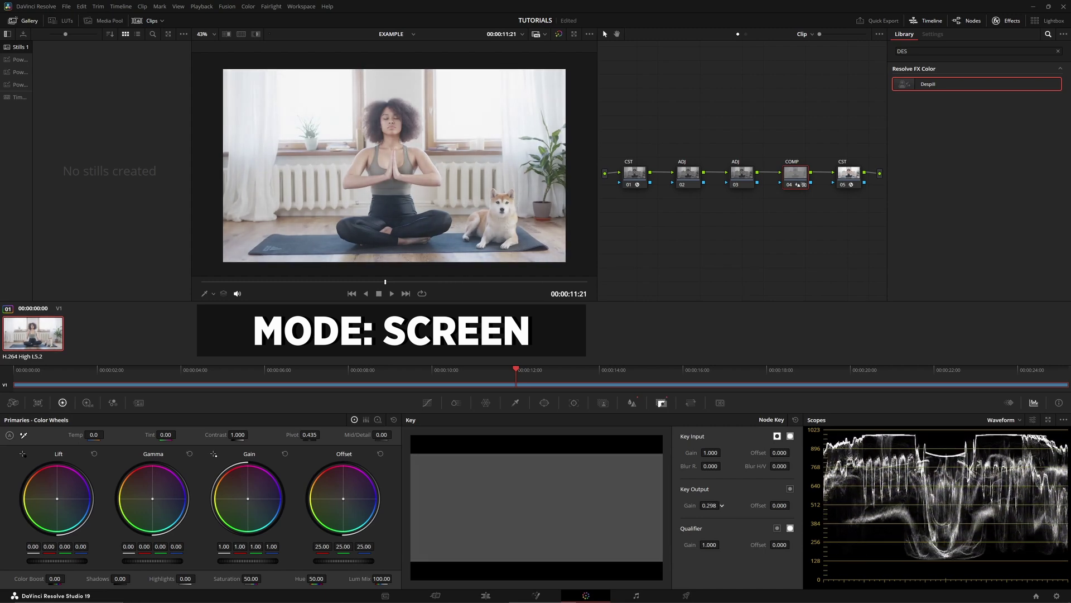
# Reset Key Output Gain to 1.000 and switch node 04 to Linear Dodge composite mode.
pyautogui.doubleClick(706, 514)
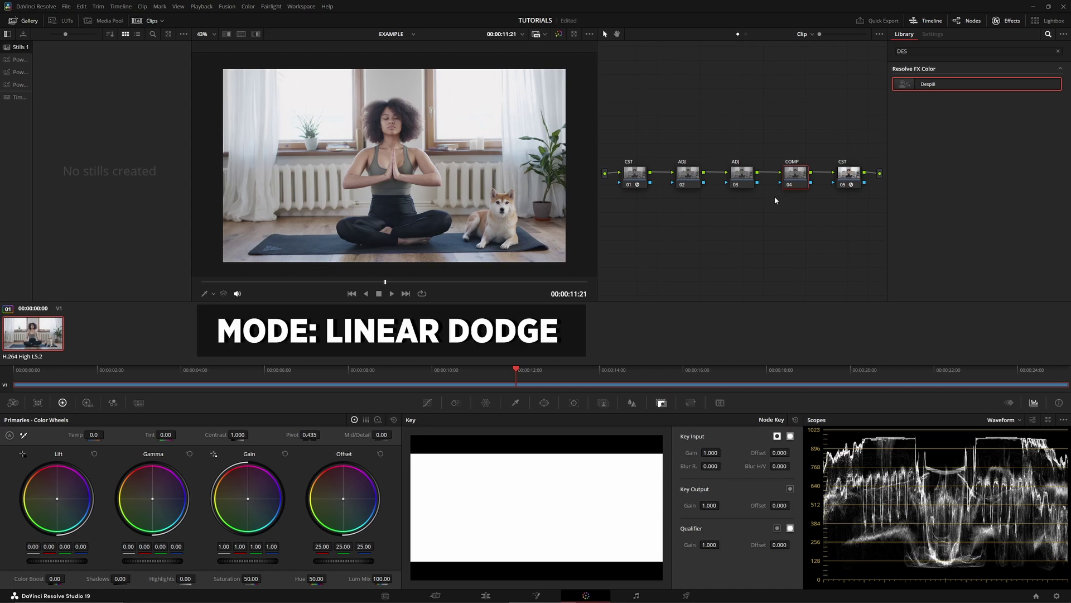
pyautogui.rightClick(796, 174)
pyautogui.moveTo(842, 331)
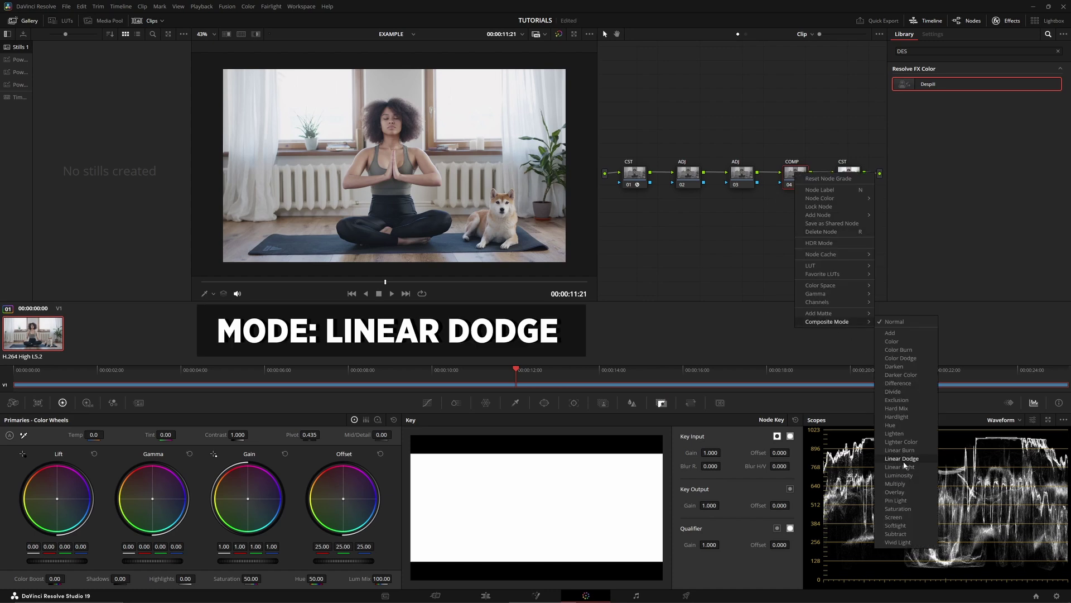
pyautogui.click(892, 470)
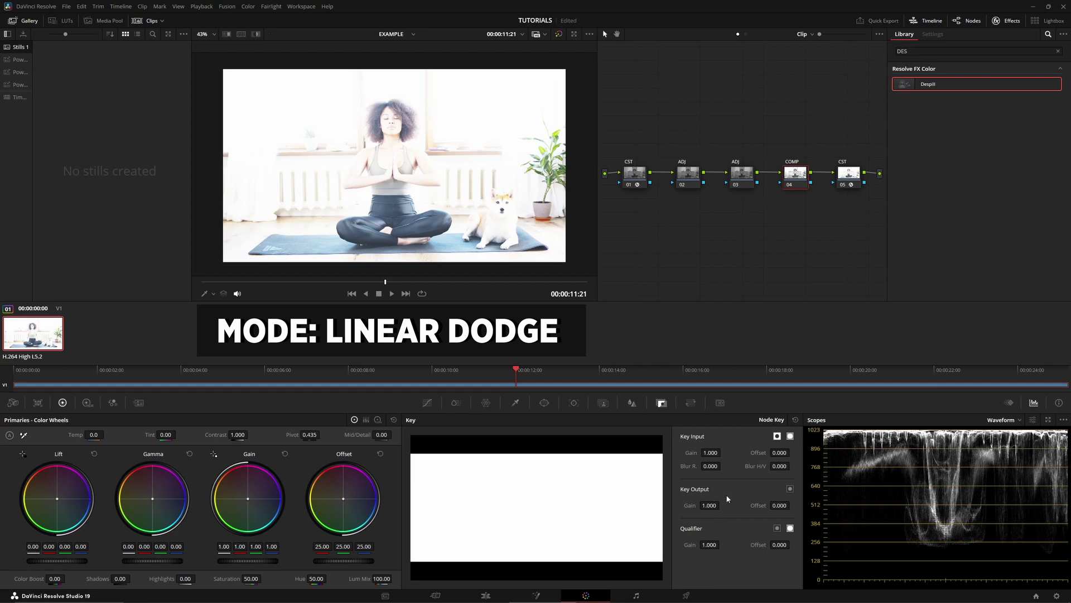
pyautogui.moveTo(702, 506)
pyautogui.mouseDown()
pyautogui.moveTo(664, 506)
pyautogui.moveTo(706, 505)
pyautogui.mouseUp()
# Add a small soft circle window over the woman's face and lower Key Output Gain to 0.205.
pyautogui.click(544, 402)
pyautogui.click(422, 478)
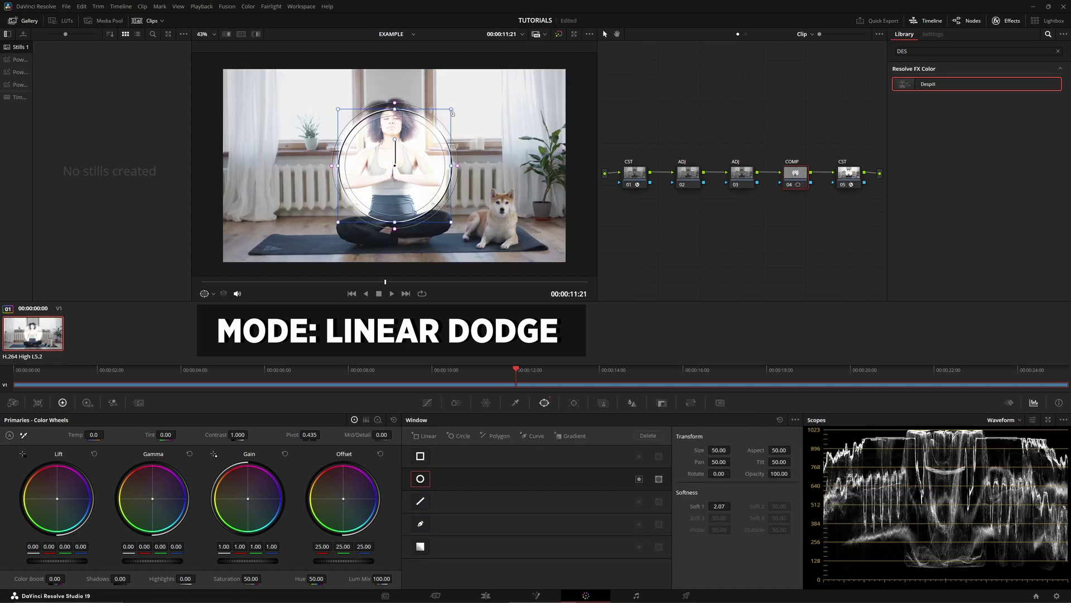
pyautogui.moveTo(446, 119); pyautogui.dragTo(381, 121)
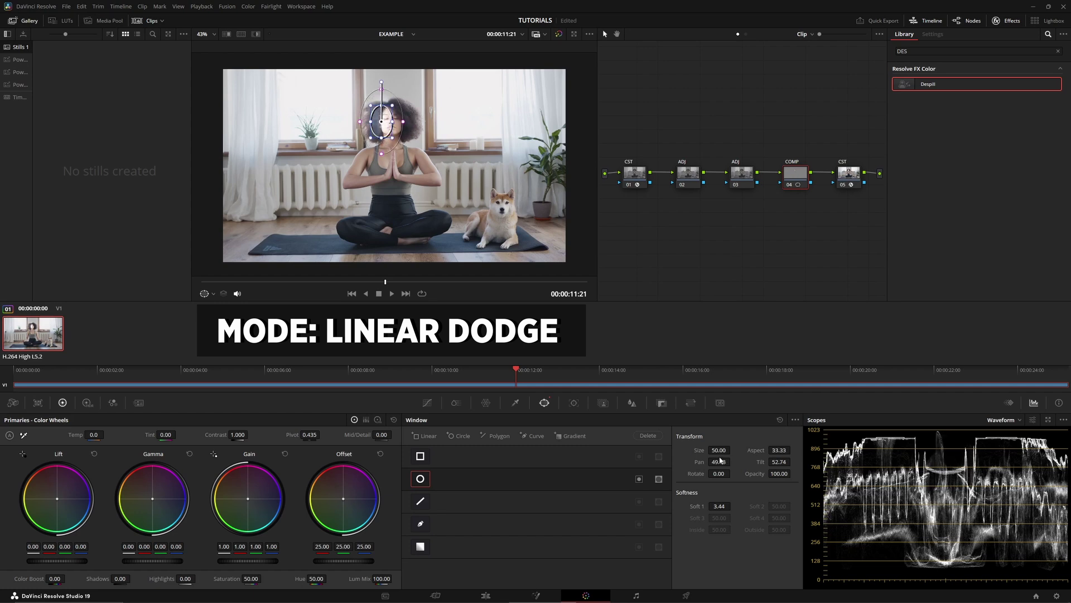
pyautogui.click(661, 402)
pyautogui.moveTo(721, 505); pyautogui.dragTo(722, 505)
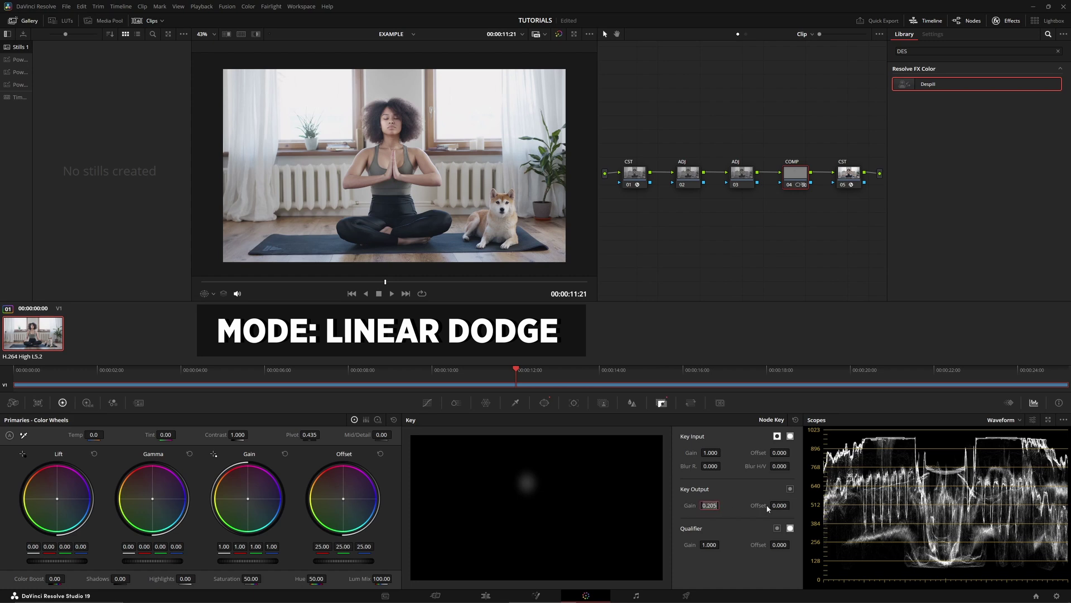
# Enter 0.300 Key Output Gain, then toggle node 04 off with Ctrl+D to compare the face glow.
pyautogui.write('0.3')
pyautogui.press('Return')
pyautogui.scroll(5, 405, 166)
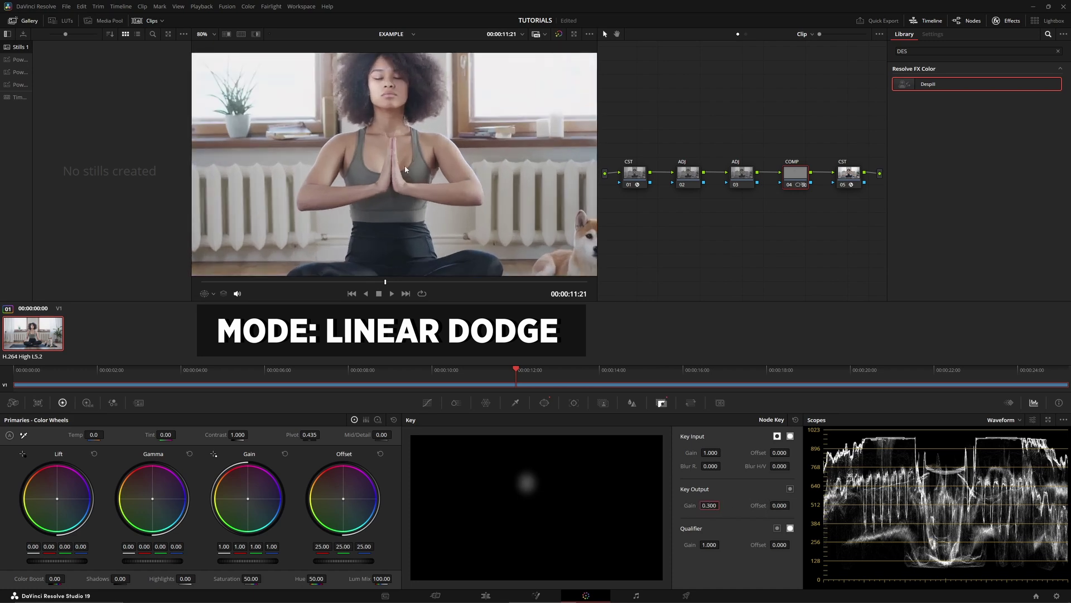
pyautogui.hotkey('ctrl', 'd')
pyautogui.hotkey('ctrl', 'd')
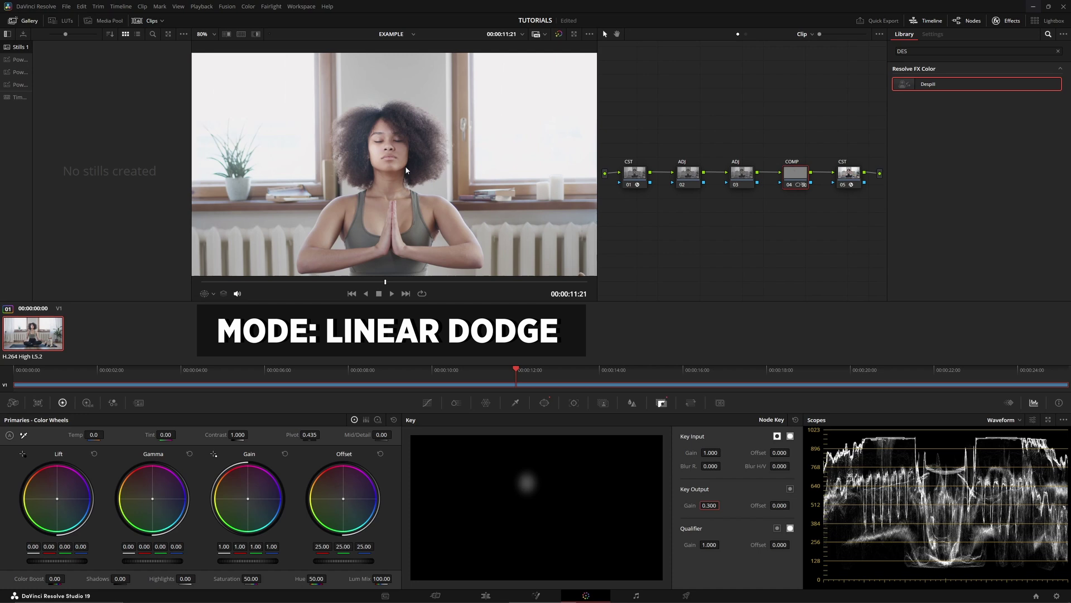
pyautogui.scroll(-6, 440, 223)
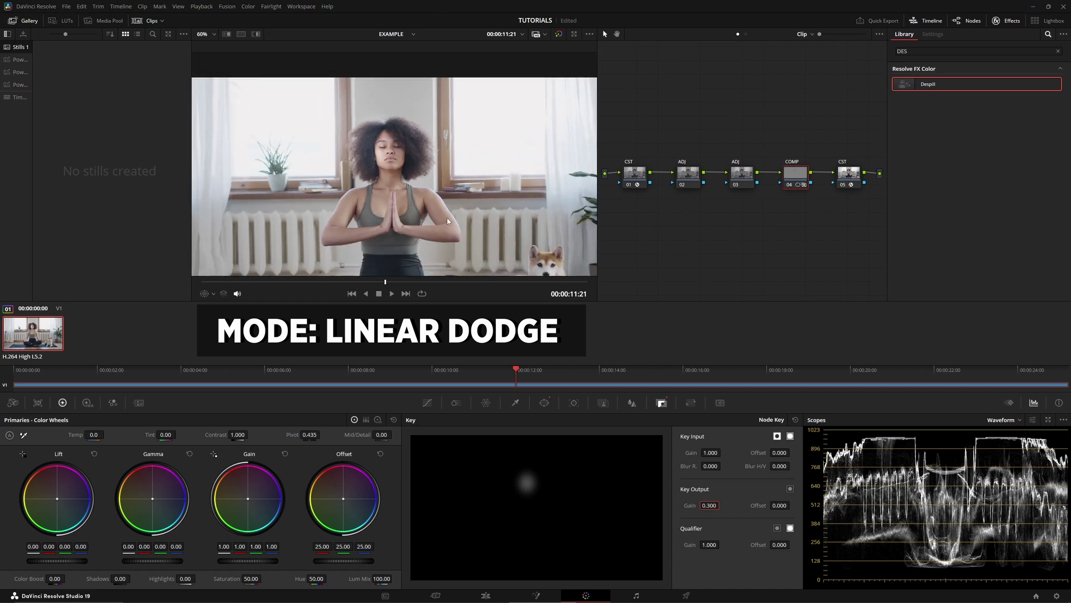
pyautogui.scroll(2, 438, 227)
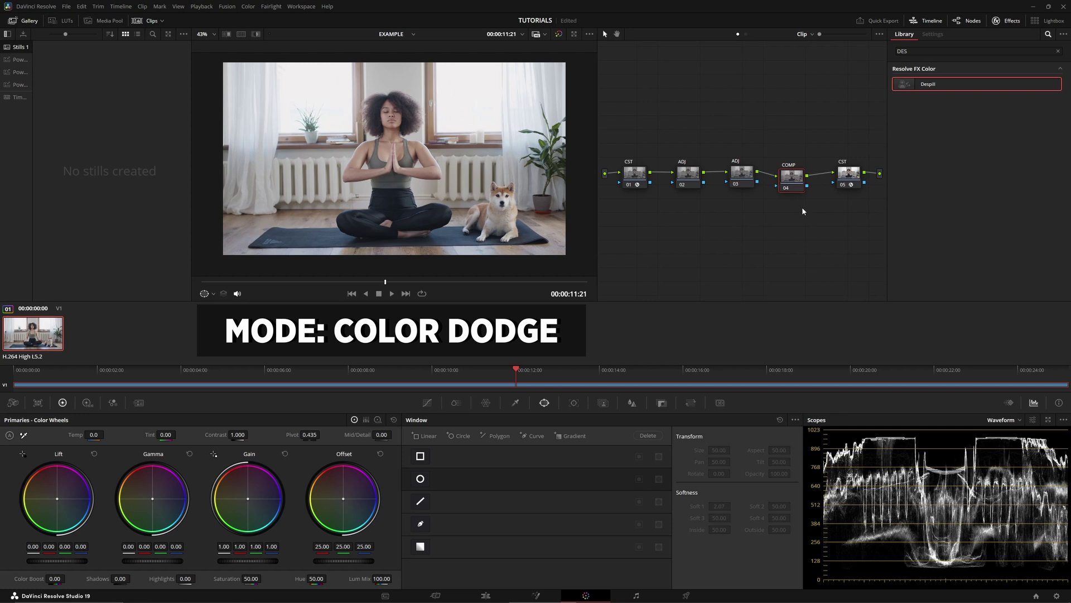
# Switch node 04's composite mode to Color Dodge.
pyautogui.rightClick(803, 211)
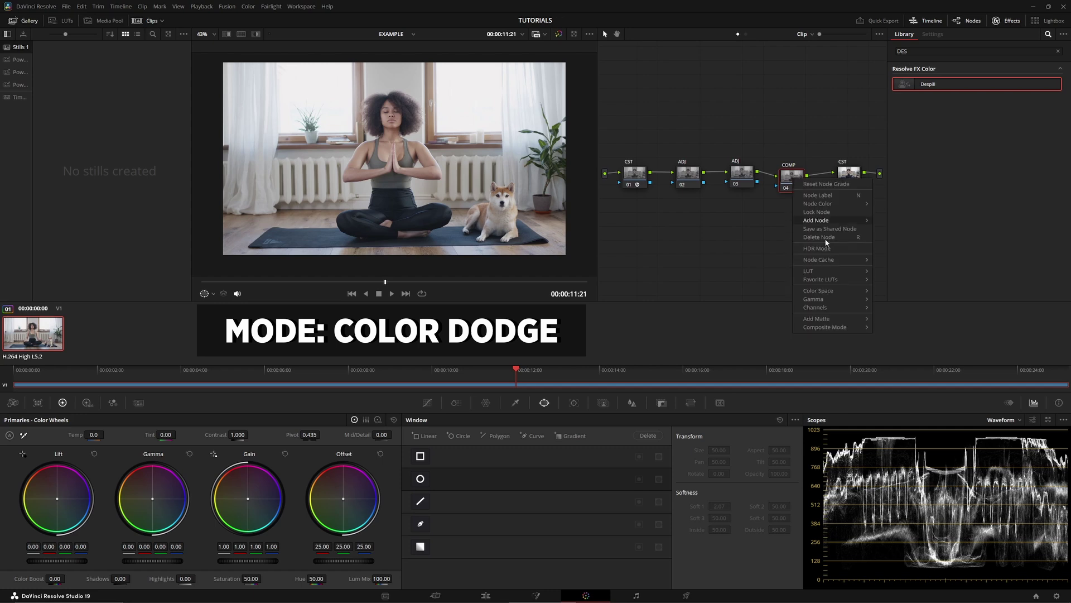
pyautogui.moveTo(836, 327)
pyautogui.click(896, 360)
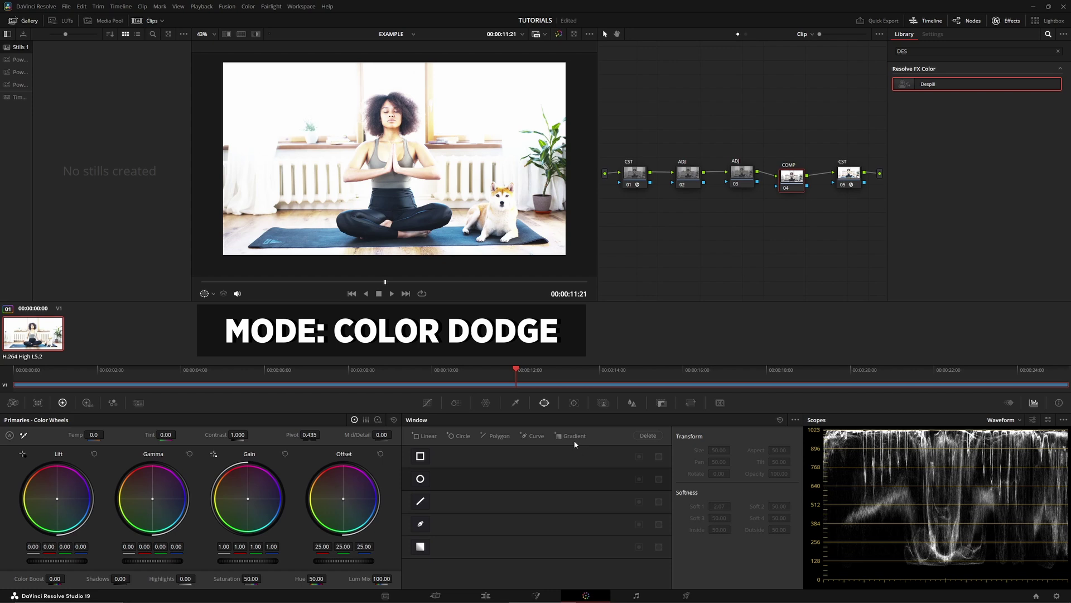
# Add a Luminance qualifier with High at 58.6 and H.Soft at 15.1.
pyautogui.click(514, 403)
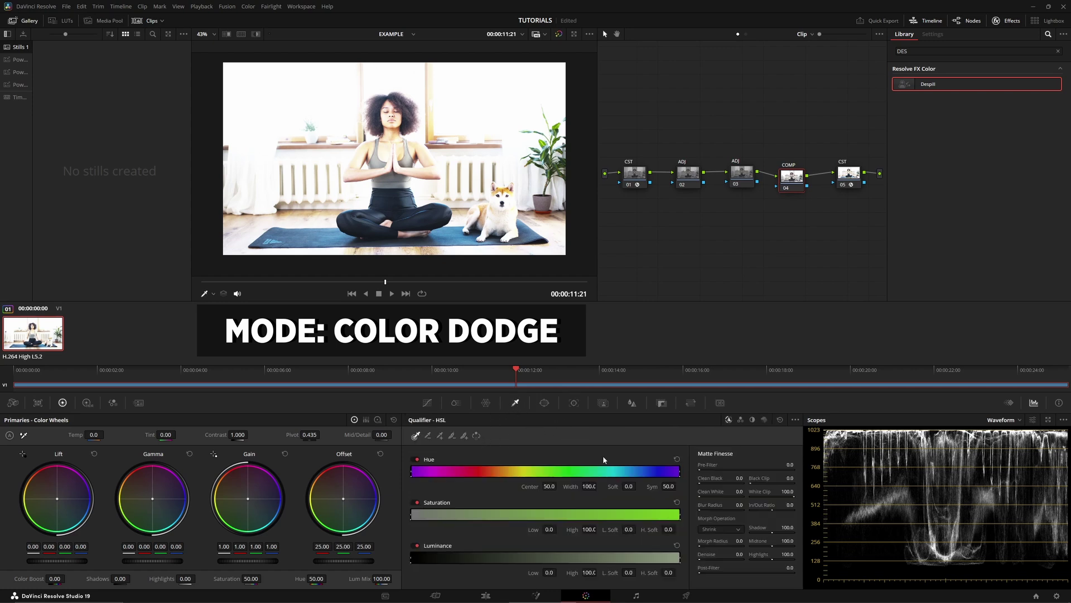
pyautogui.click(740, 420)
pyautogui.click(750, 420)
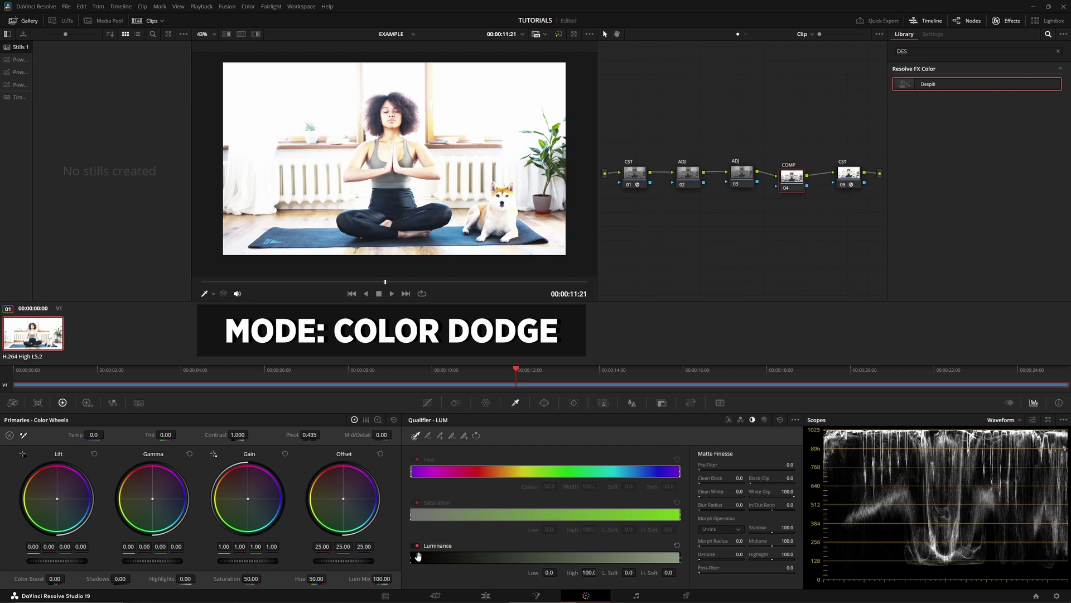
pyautogui.moveTo(678, 556); pyautogui.dragTo(577, 556)
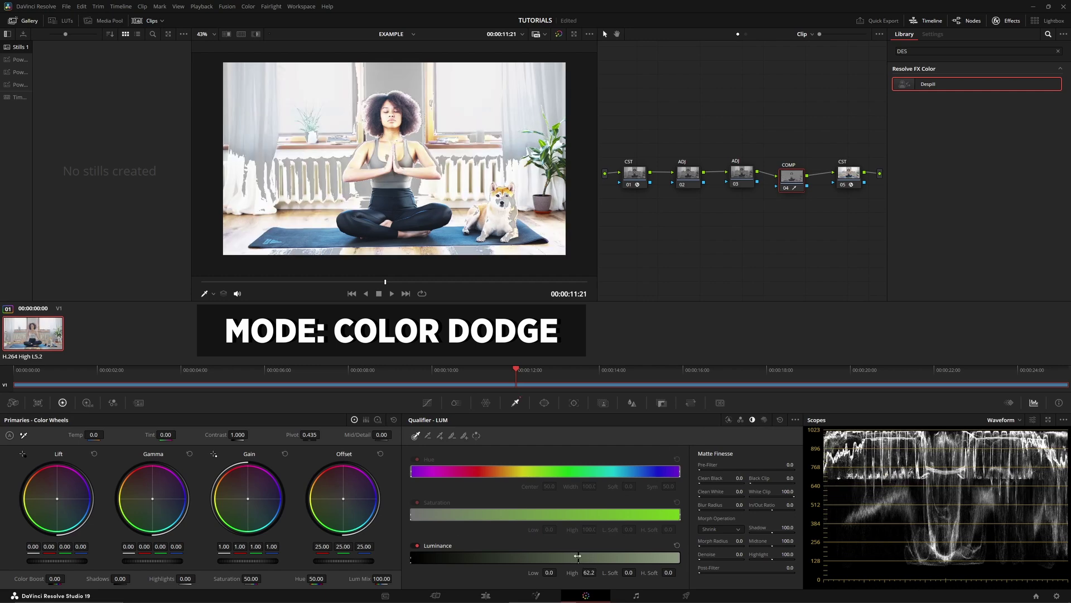
pyautogui.moveTo(668, 572); pyautogui.dragTo(678, 572)
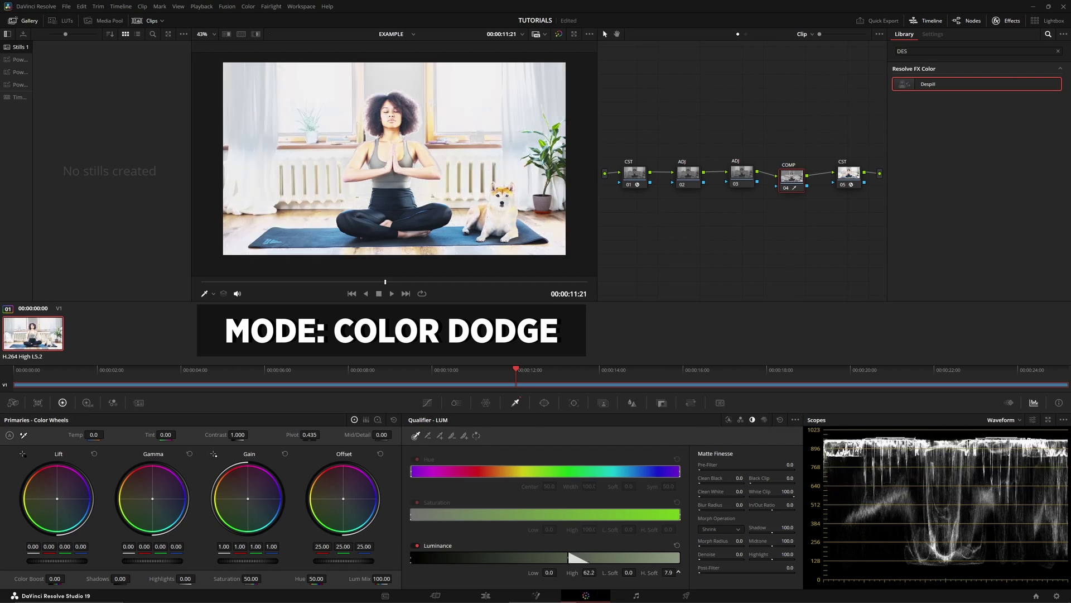
pyautogui.moveTo(574, 555); pyautogui.dragTo(547, 556)
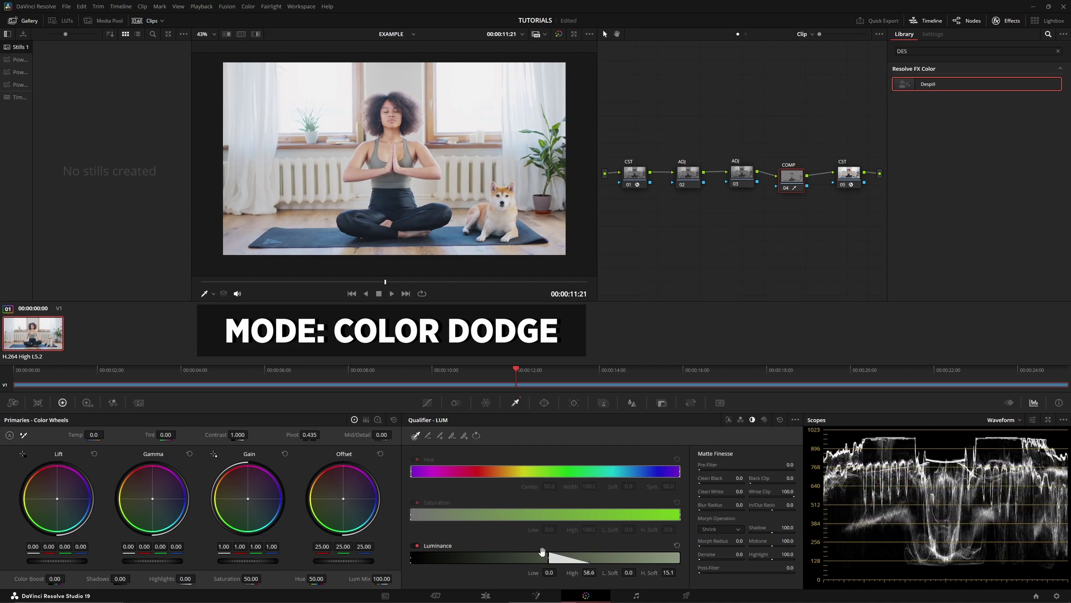
# Drag the COMP node's Key Output Gain to 0.800 in the Key palette.
pyautogui.click(663, 402)
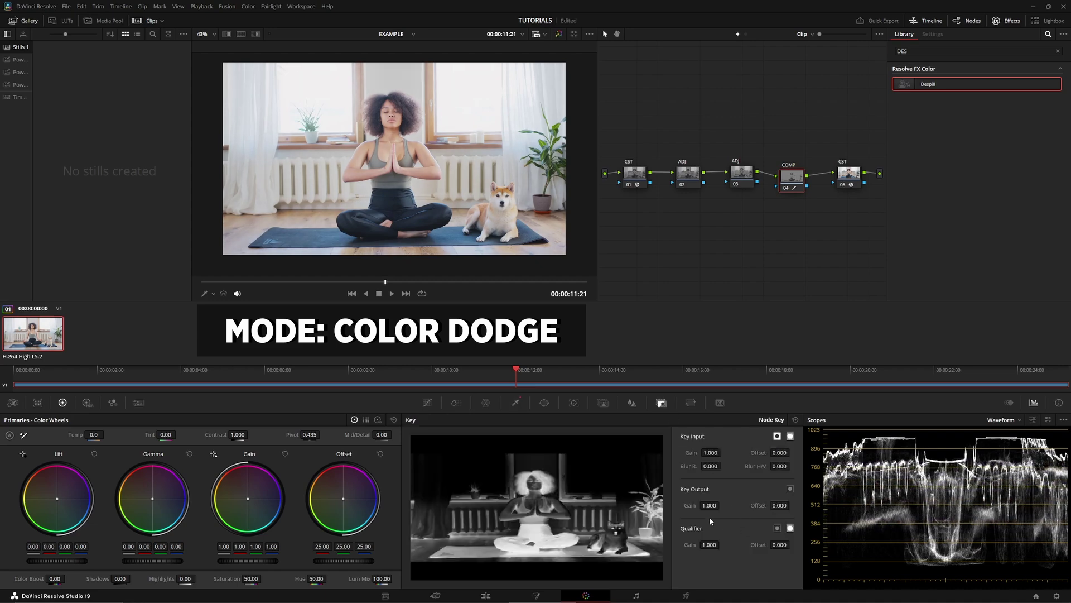
pyautogui.moveTo(722, 505); pyautogui.dragTo(721, 505)
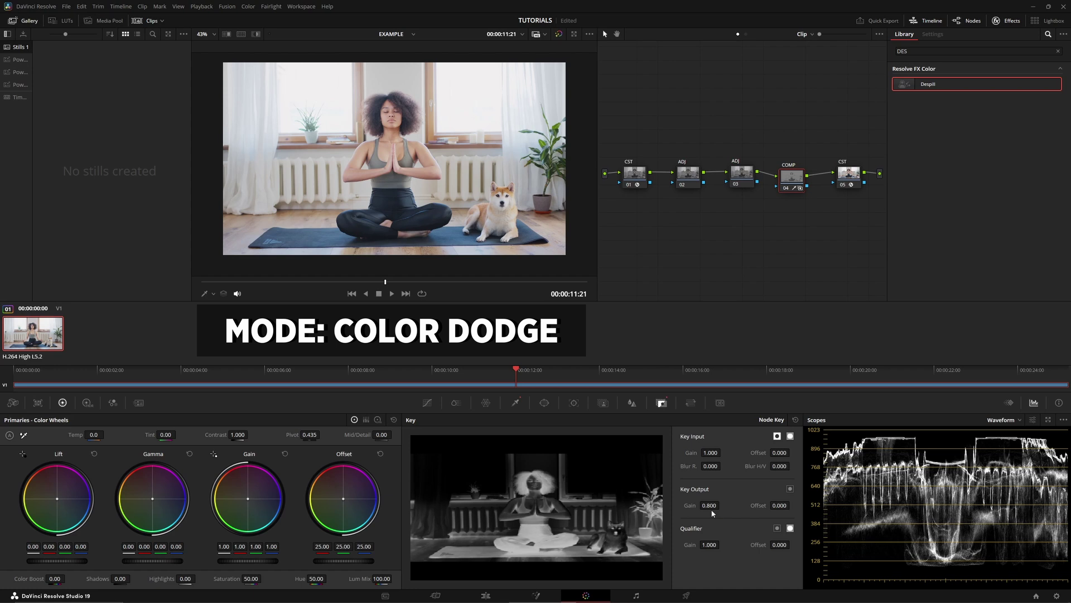
# Switch node 04 to Multiply composite mode and ease Key Output Gain to 0.750.
pyautogui.rightClick(799, 179)
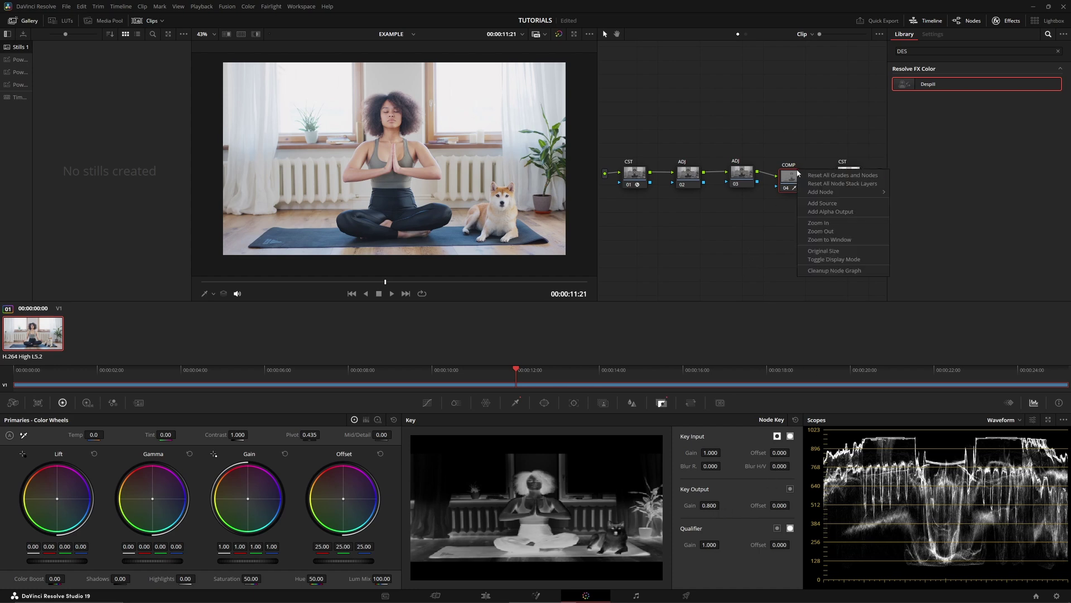
pyautogui.click(815, 175)
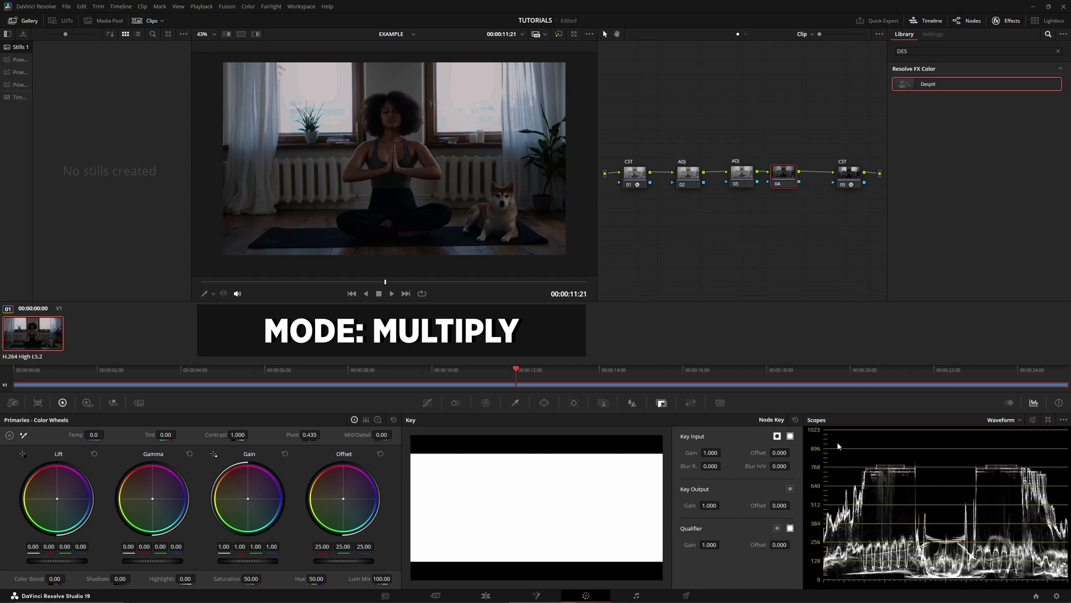
pyautogui.moveTo(709, 504)
pyautogui.mouseDown()
pyautogui.moveTo(684, 505)
pyautogui.moveTo(699, 505)
pyautogui.mouseUp()
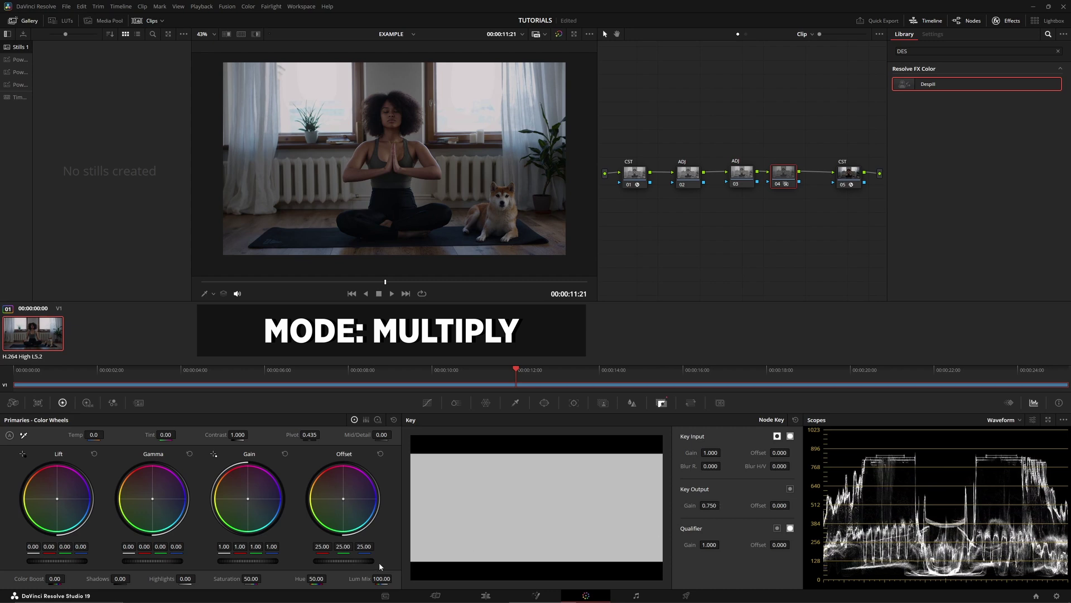
pyautogui.scroll(2, 363, 254)
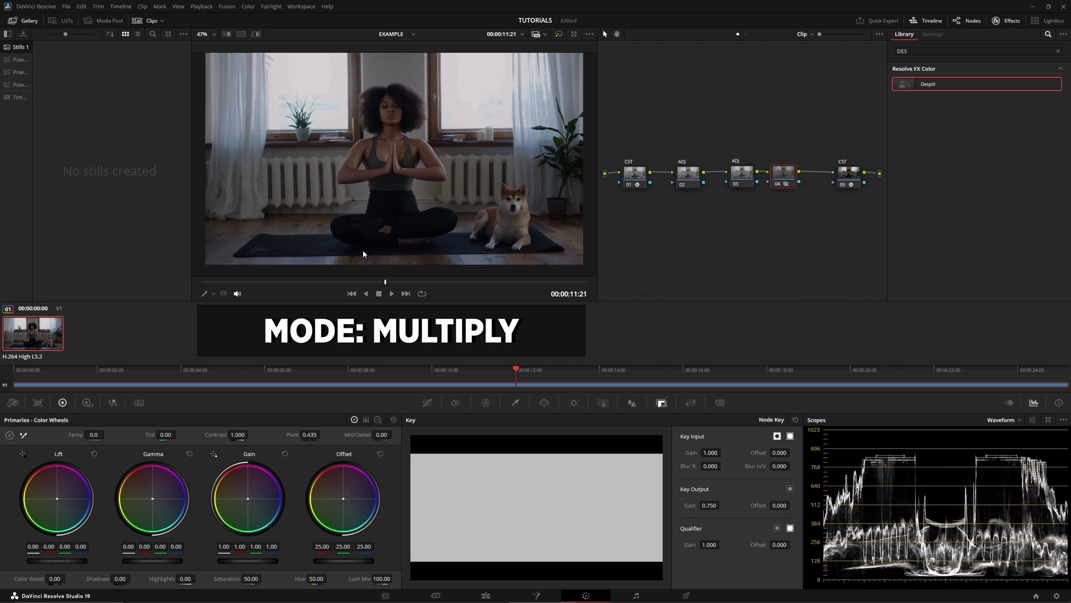
pyautogui.scroll(-2, 363, 254)
# Lower the COMP node's saturation to 30.00 in Color Wheels.
pyautogui.click(272, 575)
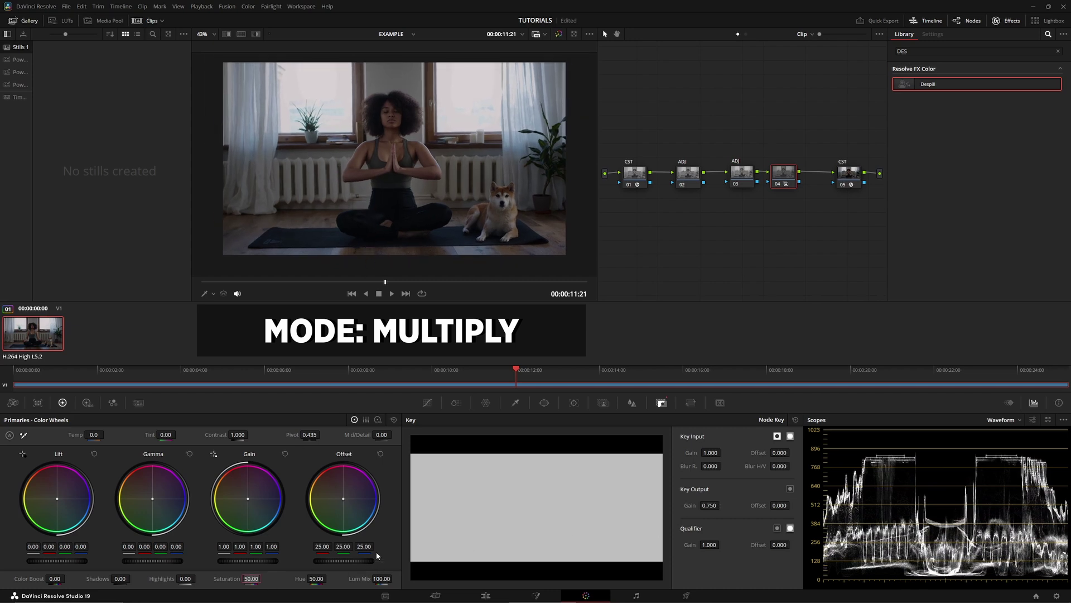
pyautogui.write('30')
pyautogui.press('Return')
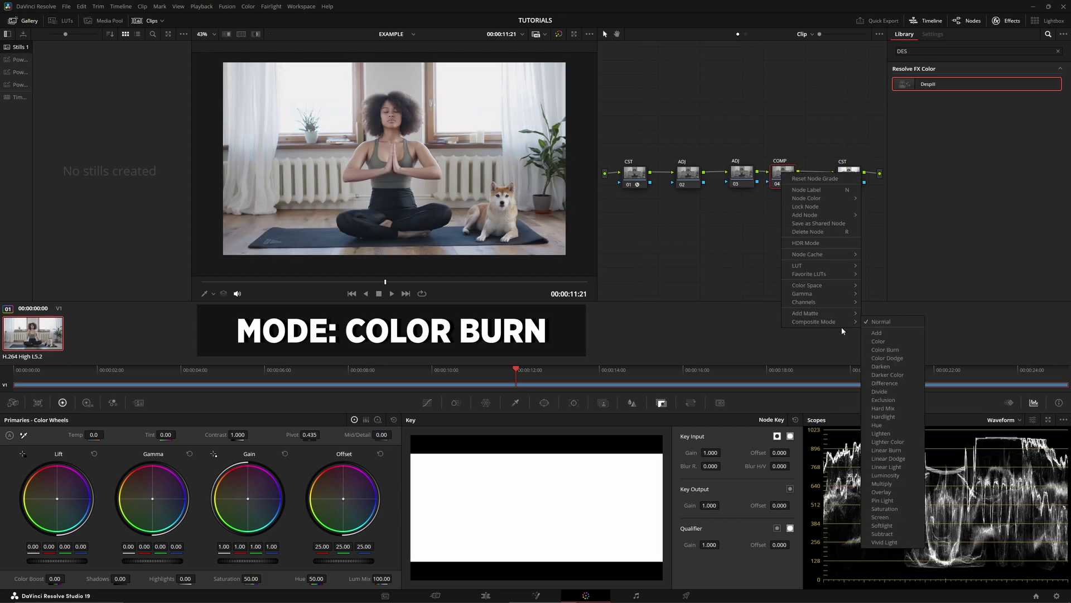
# Try Color Burn on the COMP node, scrub Key Output Gain down, then undo back to 1.000.
pyautogui.click(893, 350)
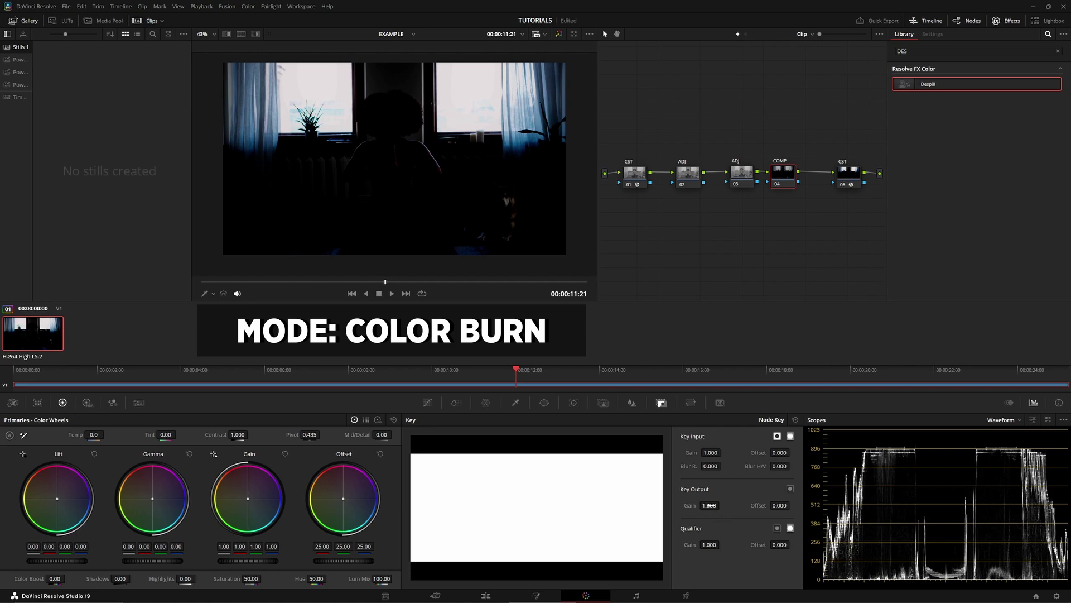
pyautogui.moveTo(709, 504); pyautogui.dragTo(721, 505)
pyautogui.moveTo(709, 505); pyautogui.dragTo(681, 505)
pyautogui.hotkey('ctrl', 'z')
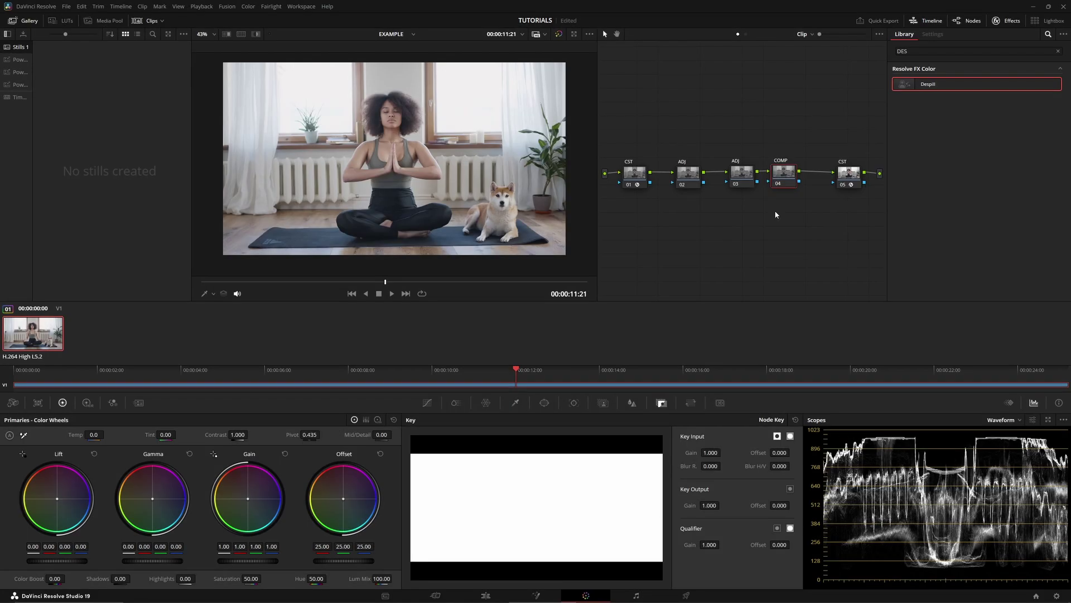
# Switch the COMP node to Soft Light and scrub Key Output Gain to compare strengths.
pyautogui.rightClick(785, 172)
pyautogui.moveTo(817, 319)
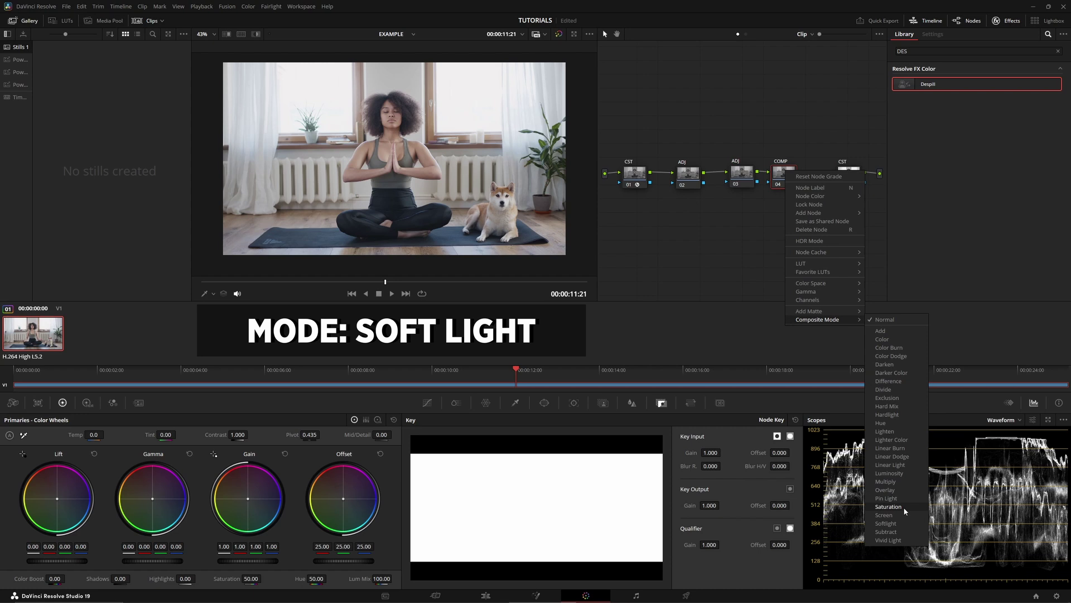
pyautogui.click(887, 523)
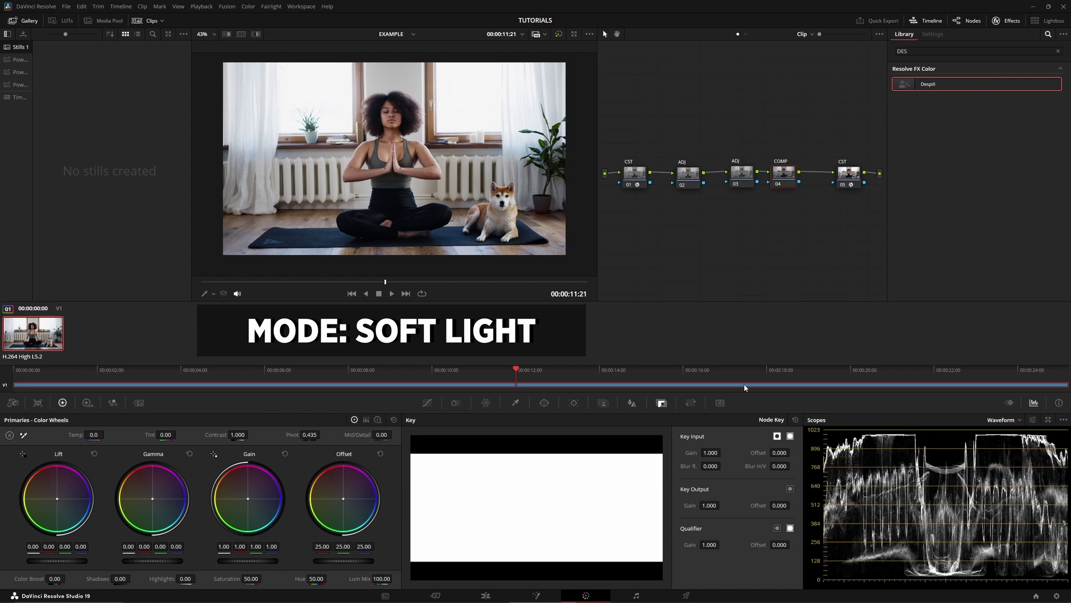
pyautogui.moveTo(709, 505); pyautogui.dragTo(750, 509)
# Switch the COMP node to Overlay and test Key Output Gain strengths around 0.58.
pyautogui.rightClick(784, 173)
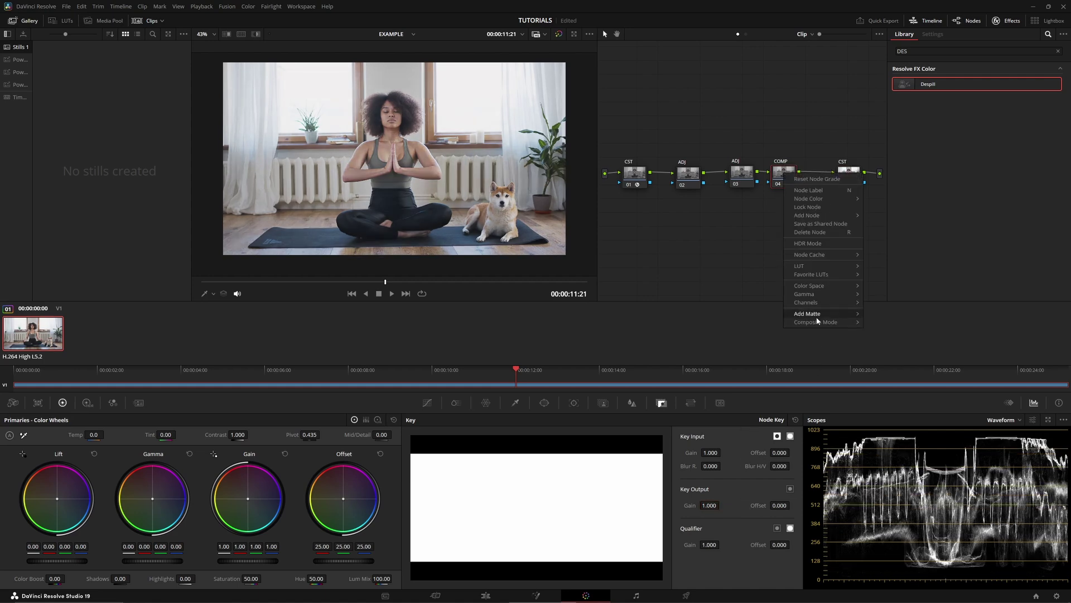
pyautogui.moveTo(817, 320)
pyautogui.click(884, 371)
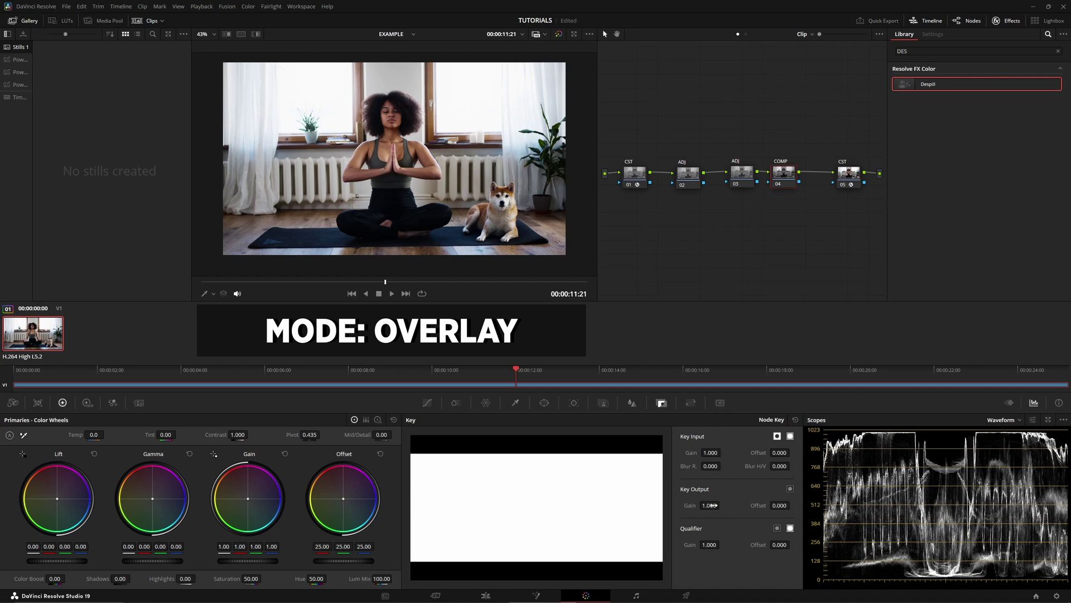
pyautogui.moveTo(710, 505); pyautogui.dragTo(694, 505)
pyautogui.moveTo(722, 505); pyautogui.dragTo(722, 505)
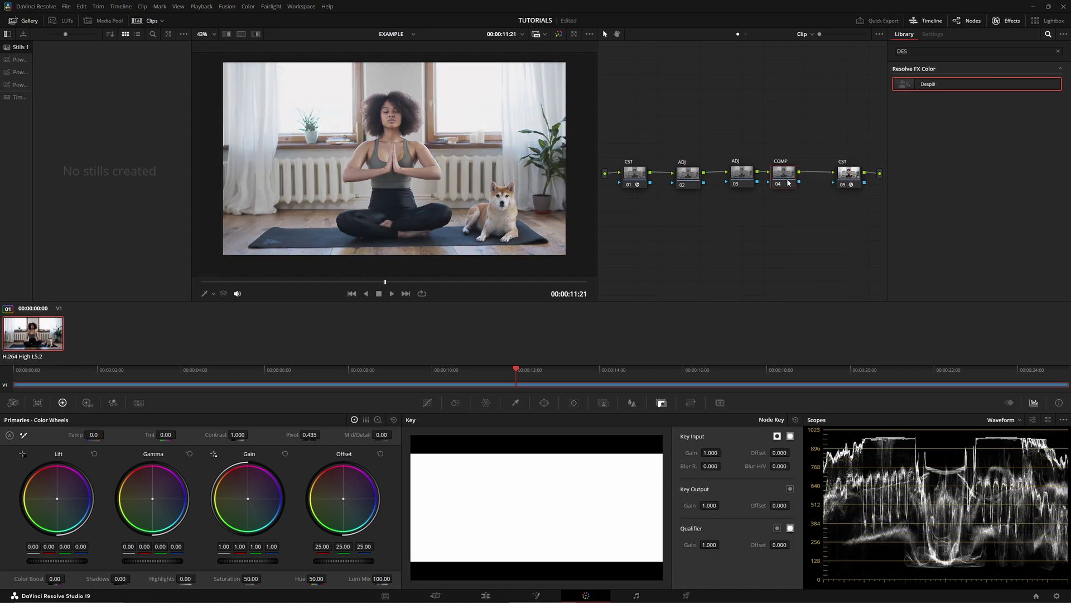
# Set the COMP node's composite mode to Pin Light.
pyautogui.rightClick(783, 175)
pyautogui.moveTo(819, 324)
pyautogui.click(881, 503)
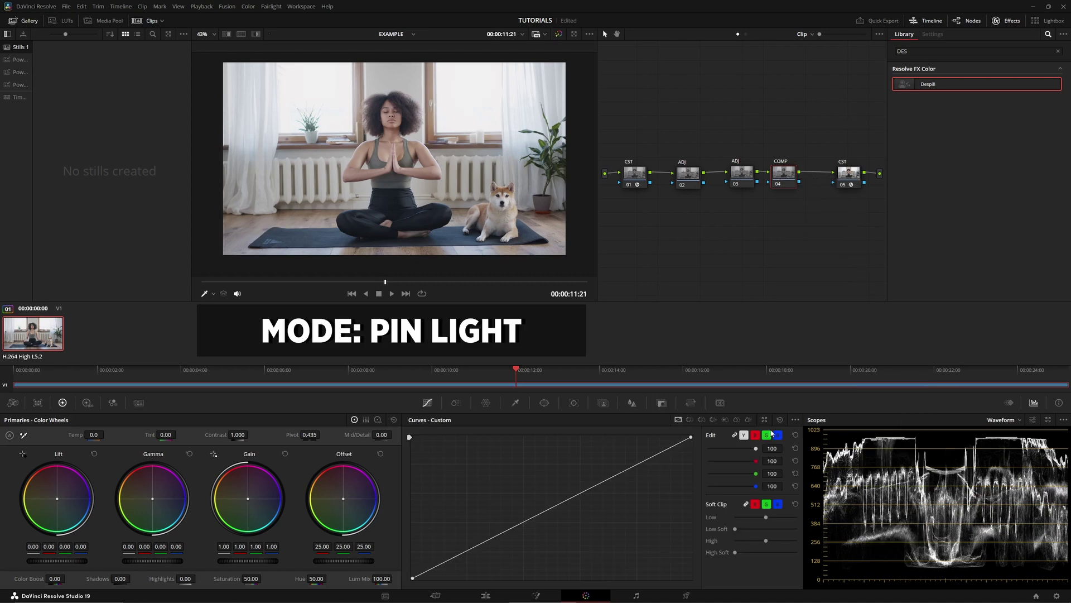
# Bend the custom curve upward a couple of times, resetting it back to straight.
pyautogui.moveTo(555, 504)
pyautogui.mouseDown()
pyautogui.moveTo(541, 486)
pyautogui.moveTo(580, 537)
pyautogui.moveTo(568, 507)
pyautogui.mouseUp()
pyautogui.click(779, 420)
pyautogui.moveTo(547, 508); pyautogui.dragTo(563, 538)
pyautogui.click(779, 420)
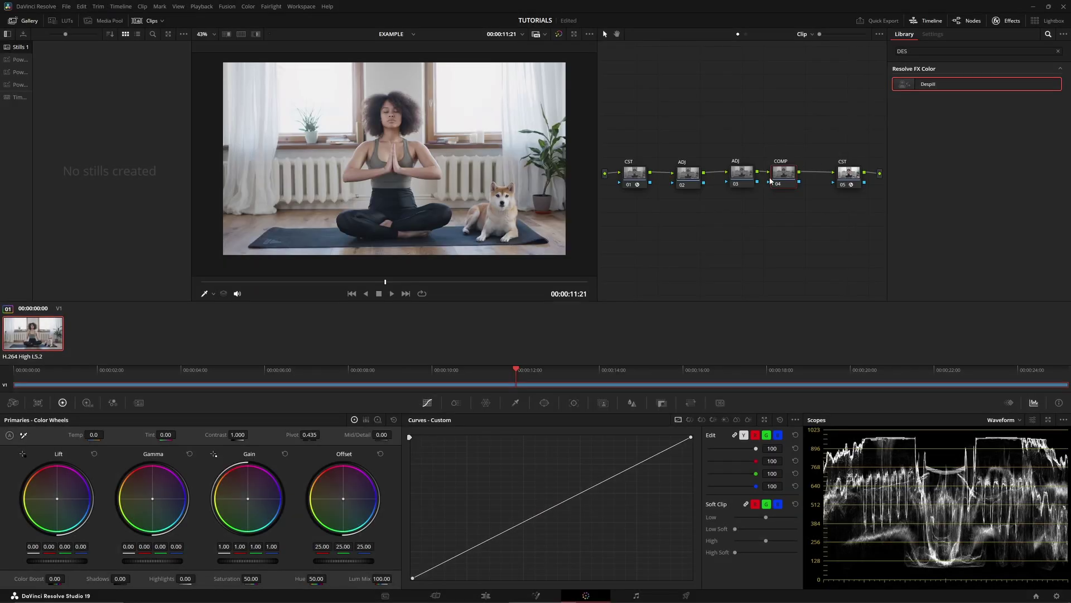
# Switch the COMP node to Exclusion and lower Key Output Gain to 0.255 in the Key palette.
pyautogui.rightClick(781, 176)
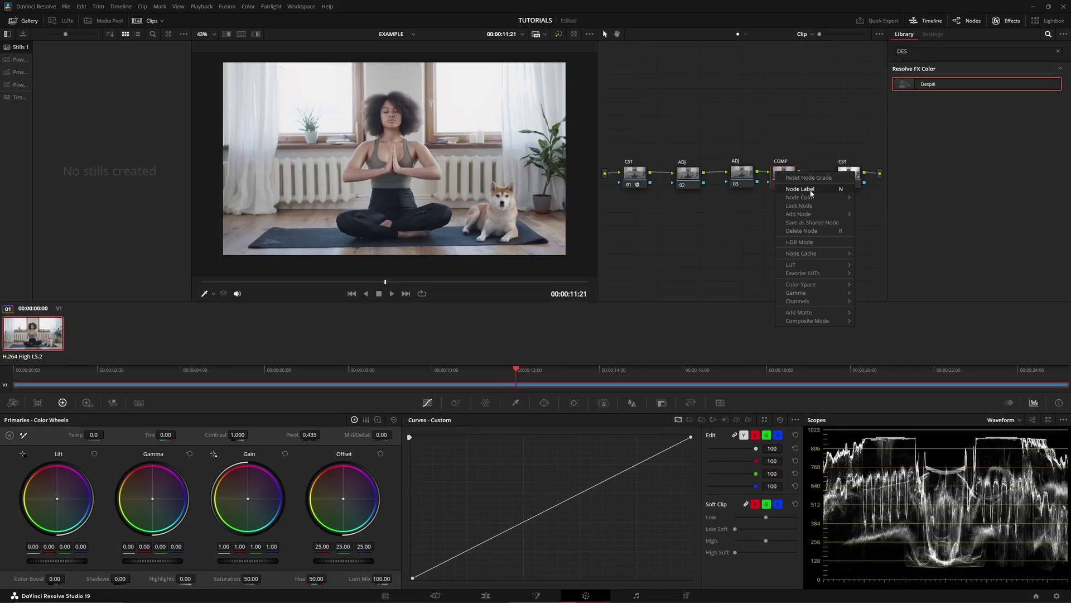
pyautogui.click(809, 180)
pyautogui.rightClick(809, 180)
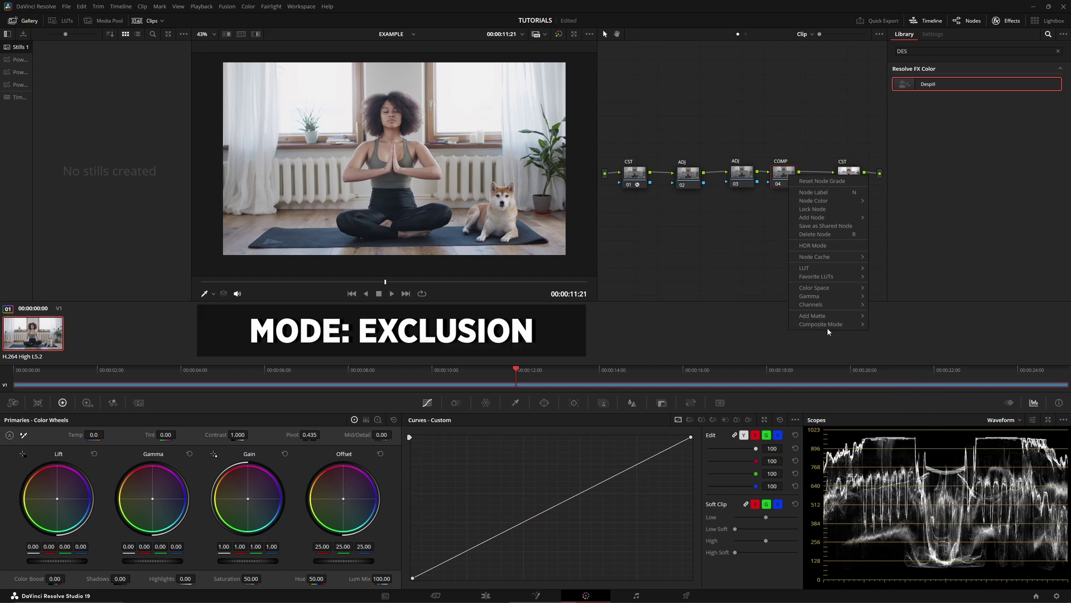
pyautogui.moveTo(834, 324)
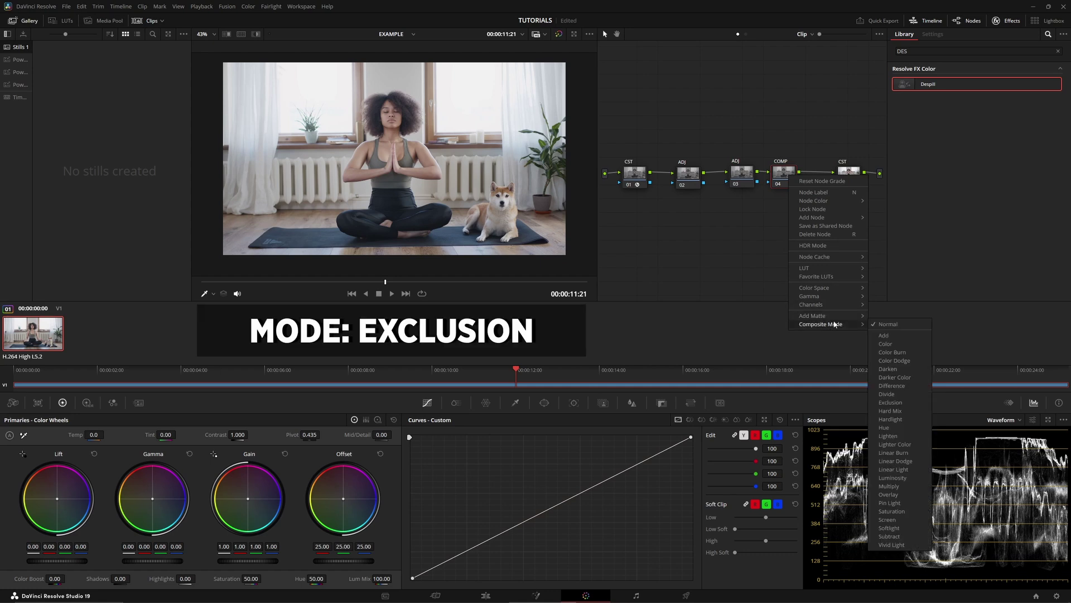
pyautogui.click(903, 403)
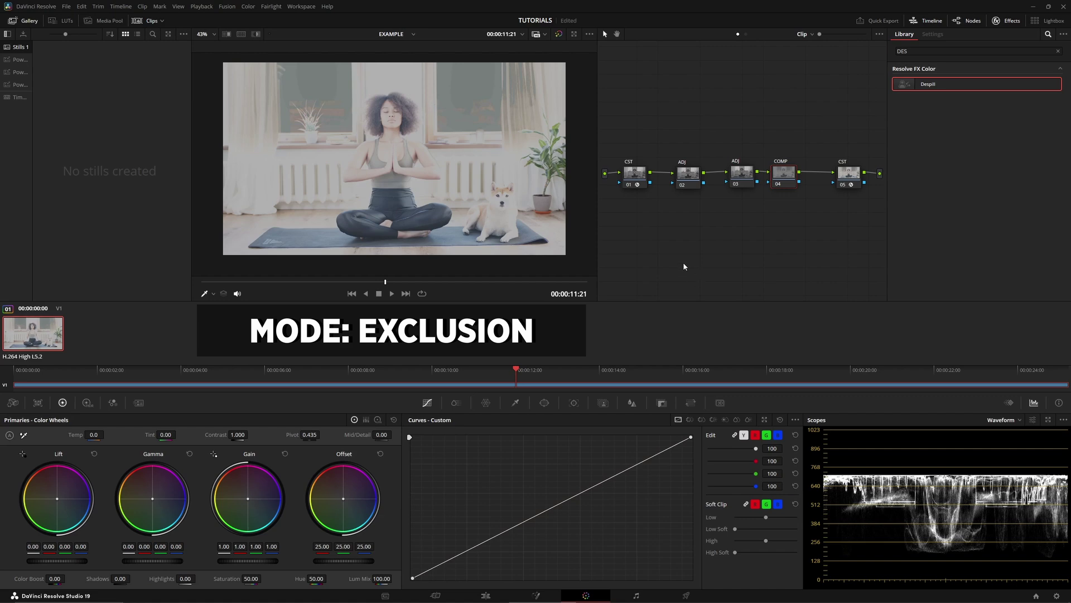
pyautogui.click(662, 403)
pyautogui.moveTo(708, 506)
pyautogui.mouseDown()
pyautogui.moveTo(630, 506)
pyautogui.moveTo(708, 505)
pyautogui.mouseUp()
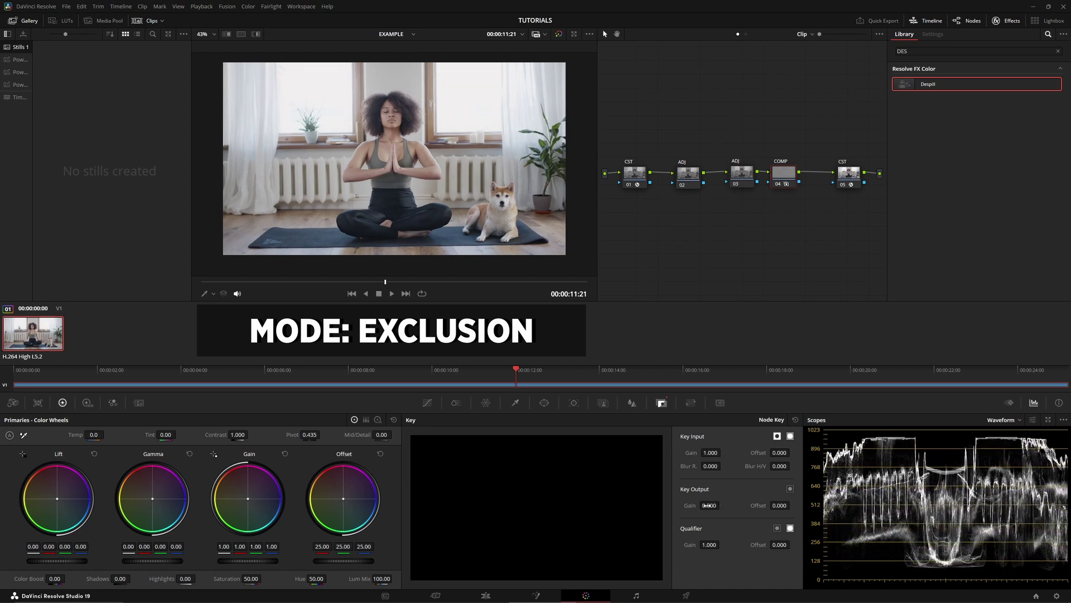
pyautogui.moveTo(709, 505)
pyautogui.mouseDown()
pyautogui.moveTo(722, 505)
pyautogui.moveTo(681, 505)
pyautogui.moveTo(722, 505)
pyautogui.mouseUp()
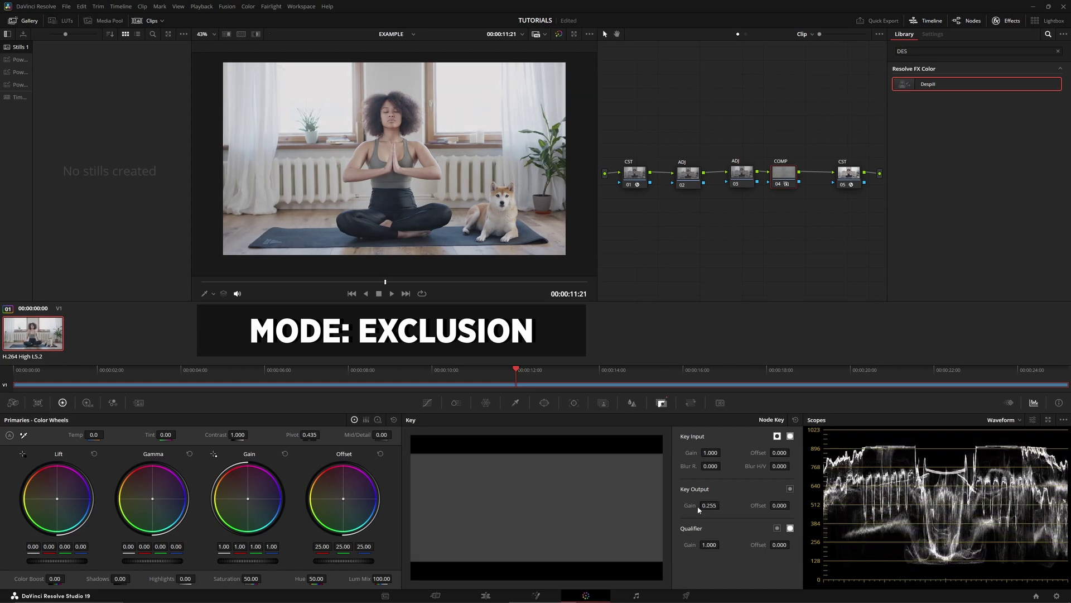
# Reset Key Output Gain to 1.000 and set the COMP node to Luminosity mode.
pyautogui.doubleClick(698, 509)
pyautogui.rightClick(786, 173)
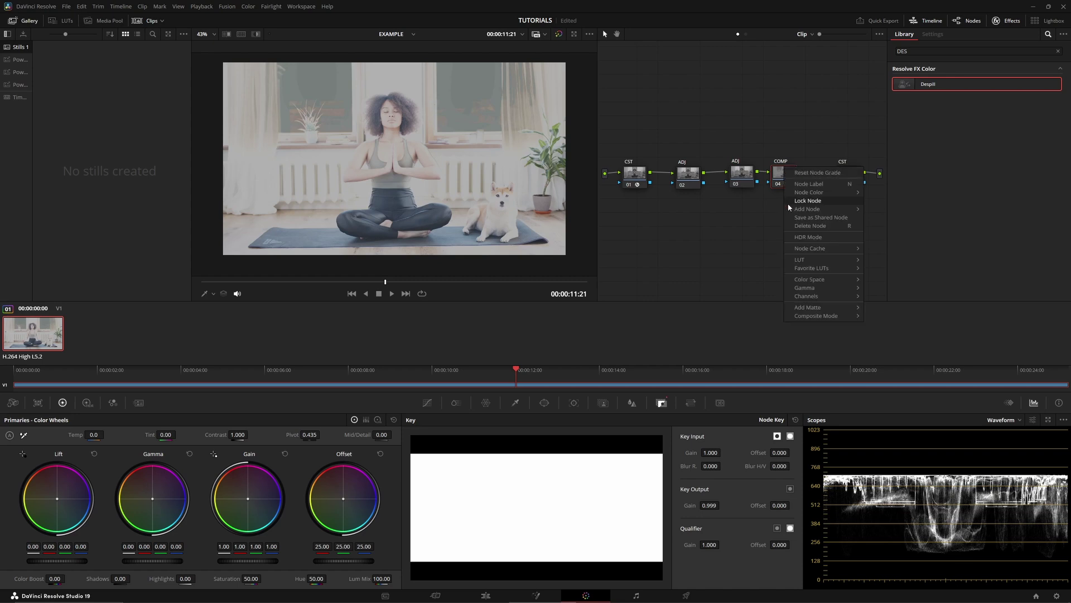
pyautogui.click(803, 175)
pyautogui.rightClick(784, 172)
pyautogui.moveTo(815, 317)
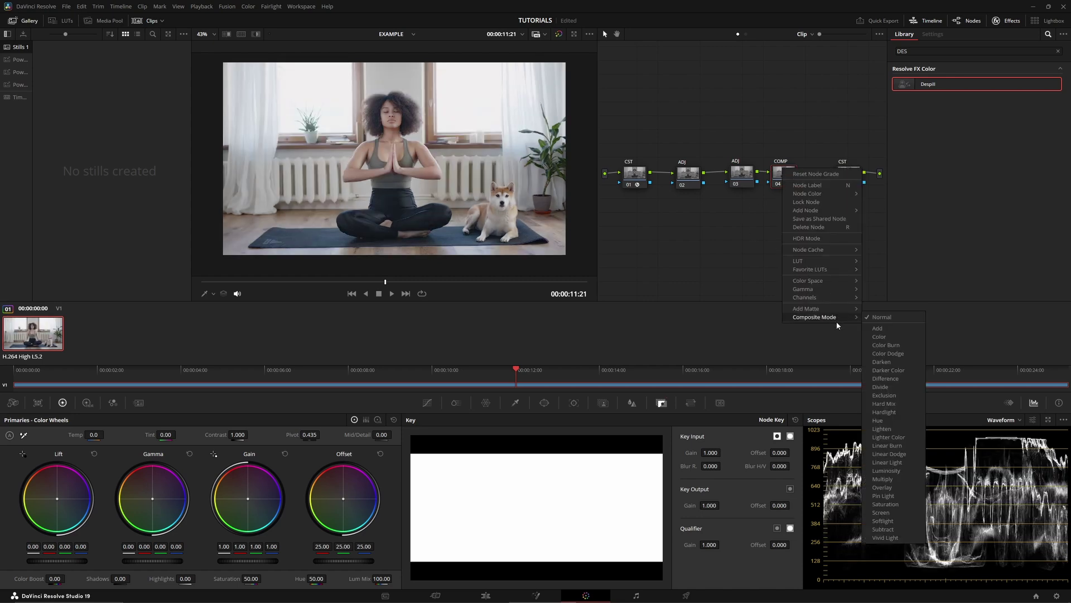
pyautogui.click(881, 472)
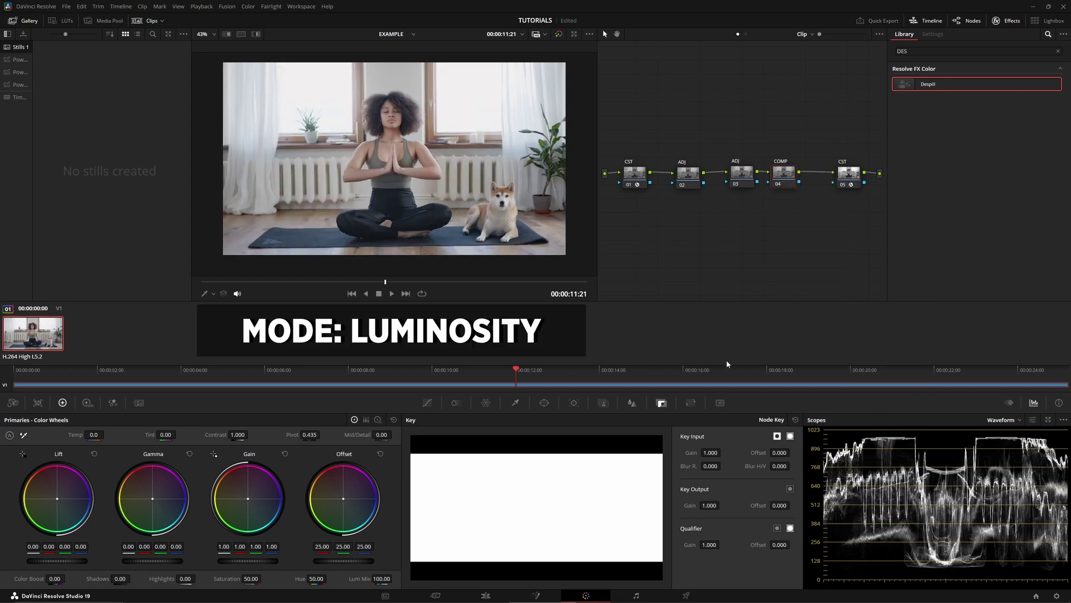
# In Curves - Custom, try bending the red and green curves, then reset them straight.
pyautogui.click(428, 403)
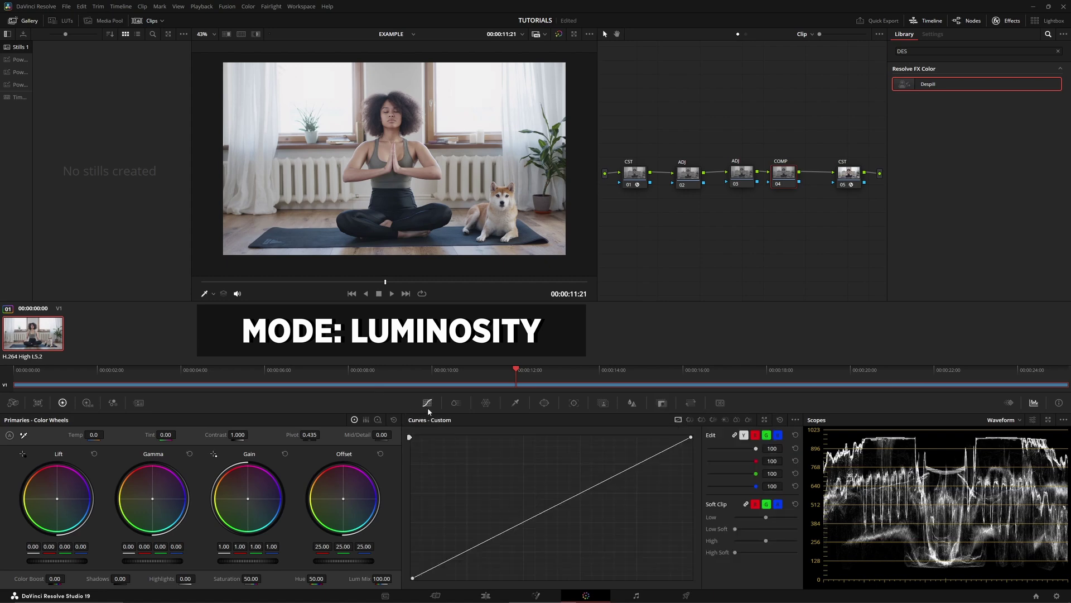
pyautogui.click(755, 435)
pyautogui.moveTo(573, 498); pyautogui.dragTo(569, 521)
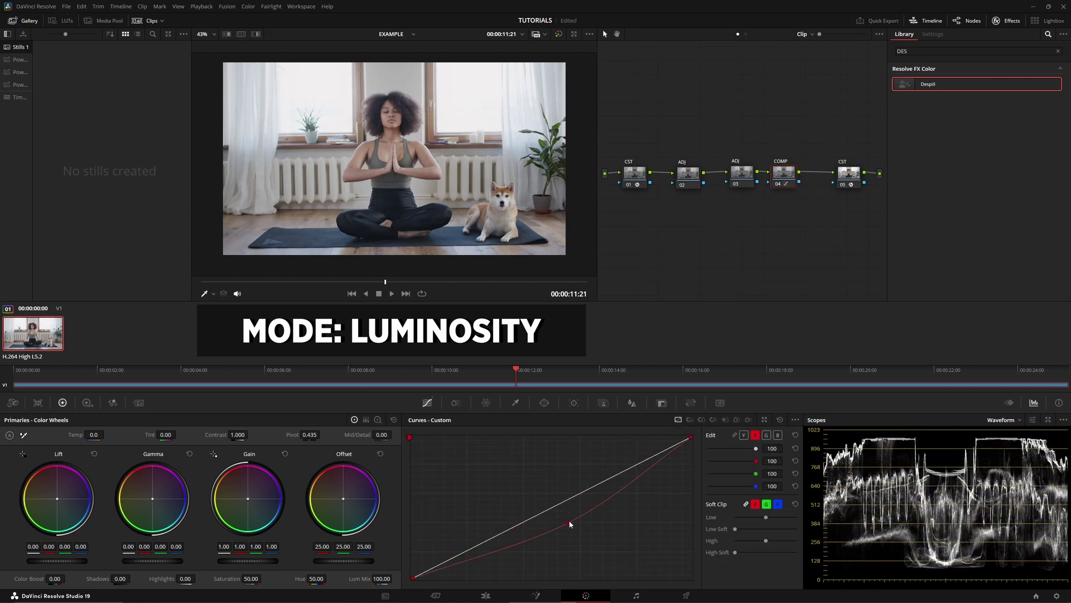
pyautogui.click(780, 420)
pyautogui.click(744, 435)
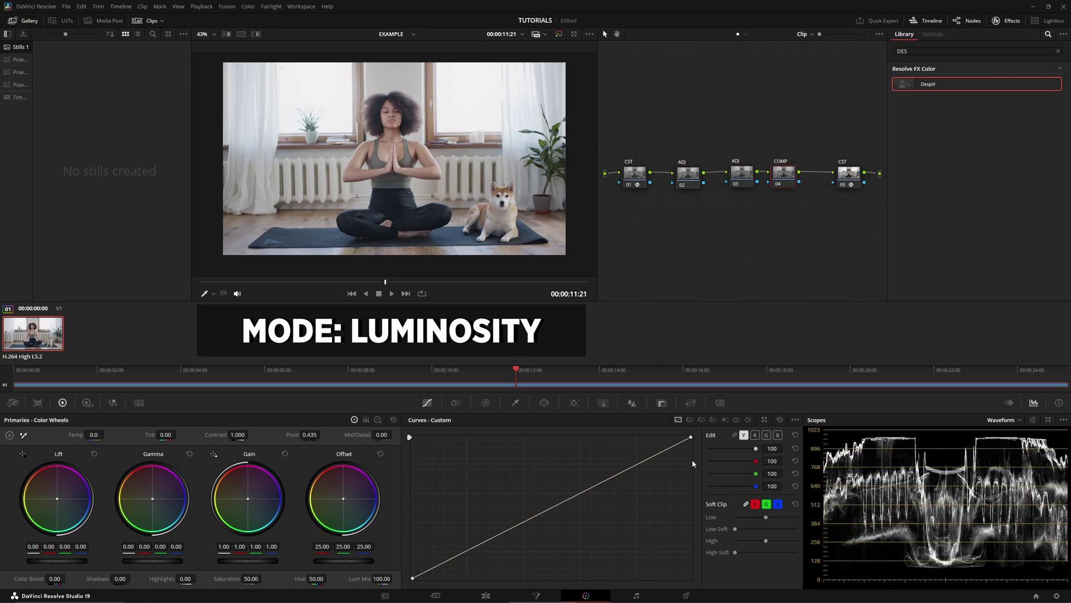
pyautogui.click(755, 435)
pyautogui.moveTo(561, 503); pyautogui.dragTo(586, 514)
pyautogui.click(780, 420)
pyautogui.click(766, 435)
pyautogui.moveTo(514, 526); pyautogui.dragTo(619, 442)
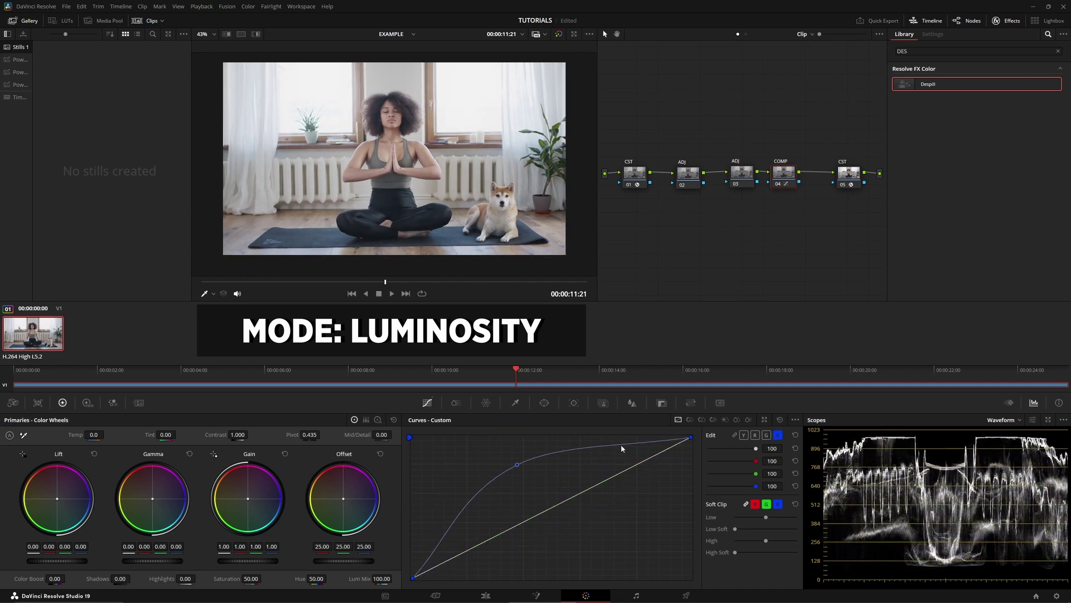
pyautogui.hotkey('shift', 'Home')
# Shape a gentle S-curve on the Y channel: shadows down, highlights up.
pyautogui.click(411, 579)
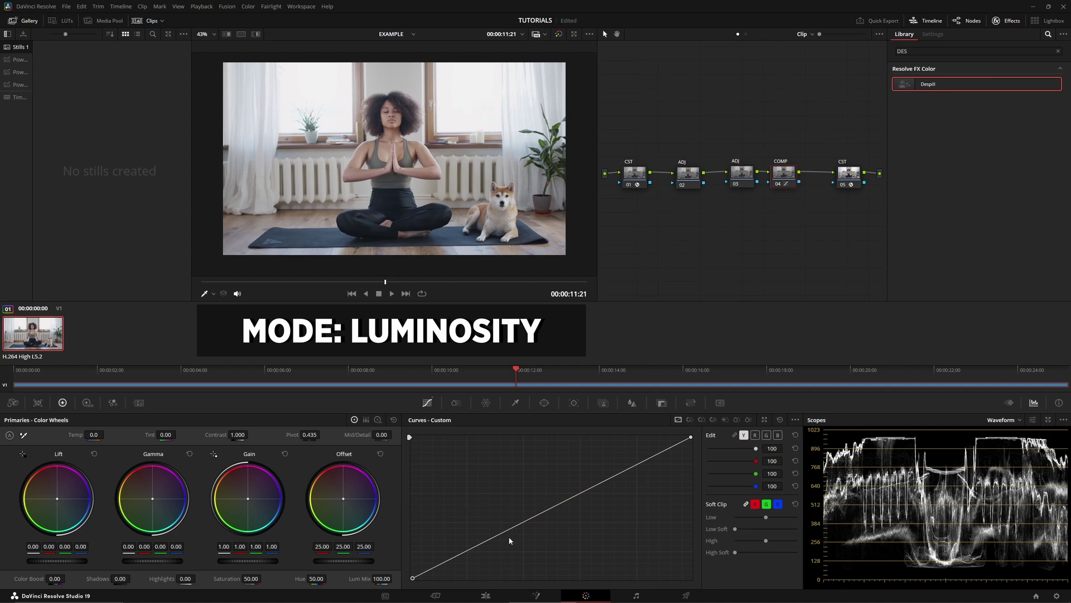
pyautogui.moveTo(483, 542); pyautogui.dragTo(483, 554)
pyautogui.moveTo(620, 473); pyautogui.dragTo(615, 467)
pyautogui.moveTo(483, 554); pyautogui.dragTo(469, 561)
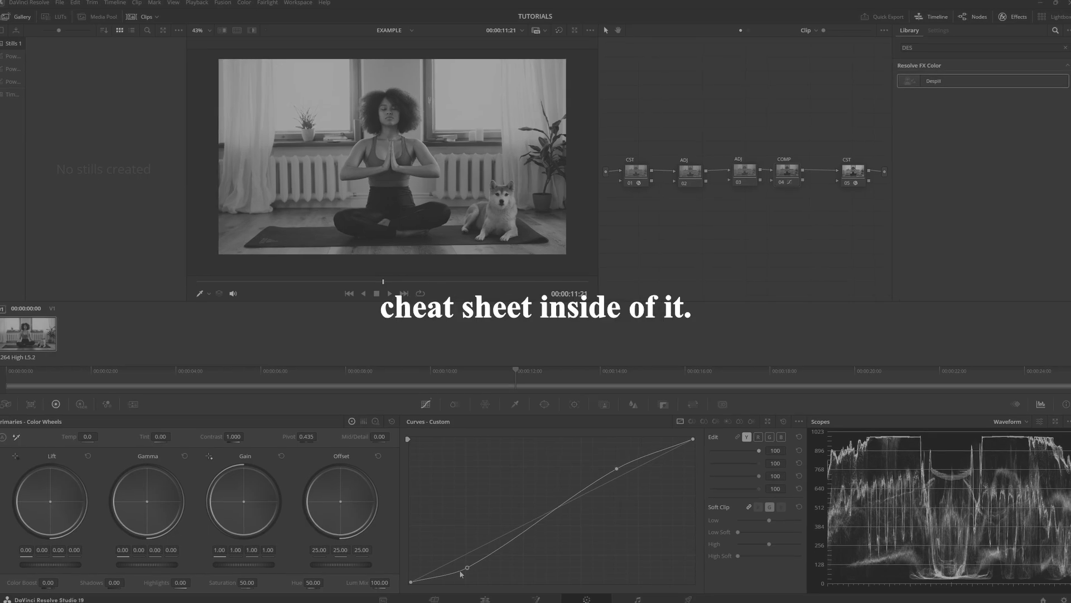
# Open the Windows Start menu with the Windows key.
pyautogui.press('super')
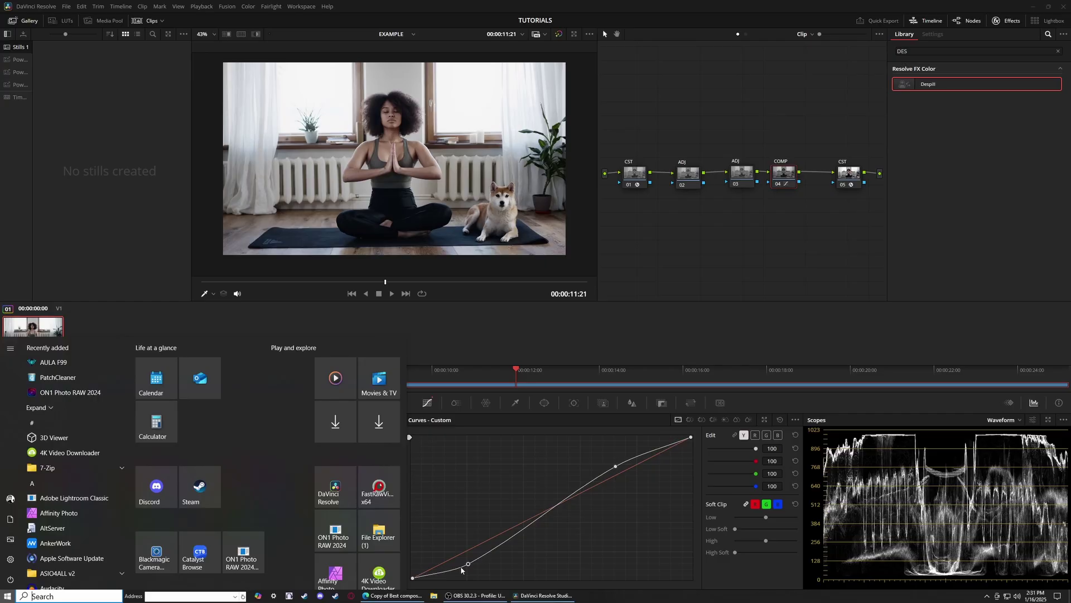